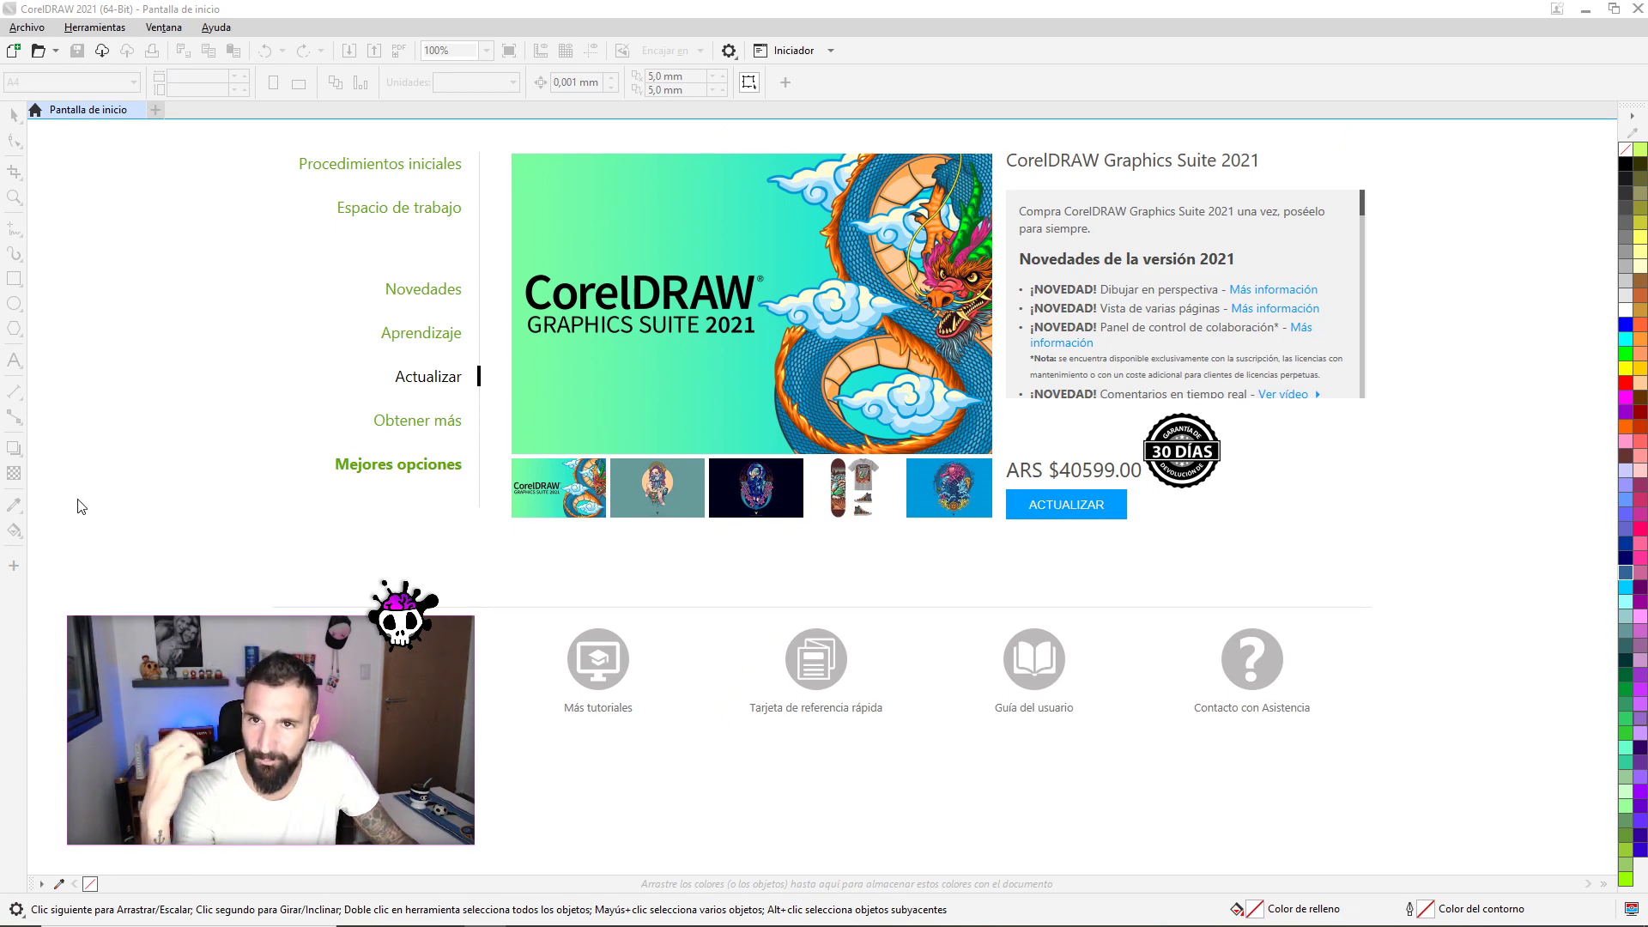
Create a new 1920×1920 px document and type the word LUCAS on the page.
{"action": "left_click", "coordinate": [18, 50]}
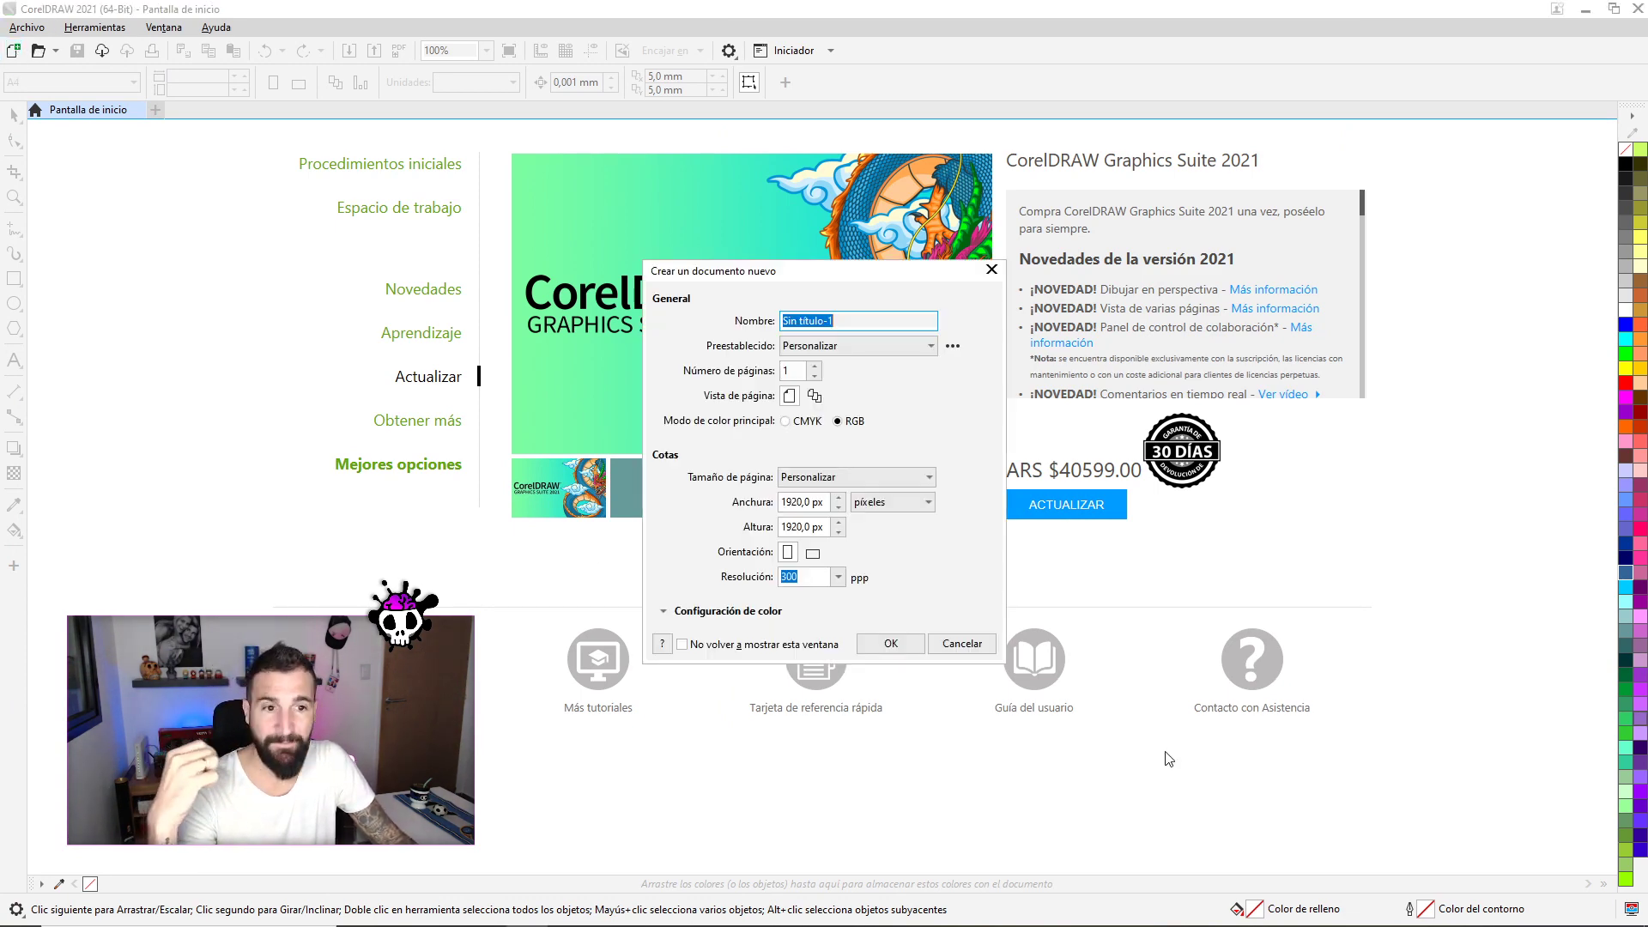
{"action": "left_click", "coordinate": [900, 653]}
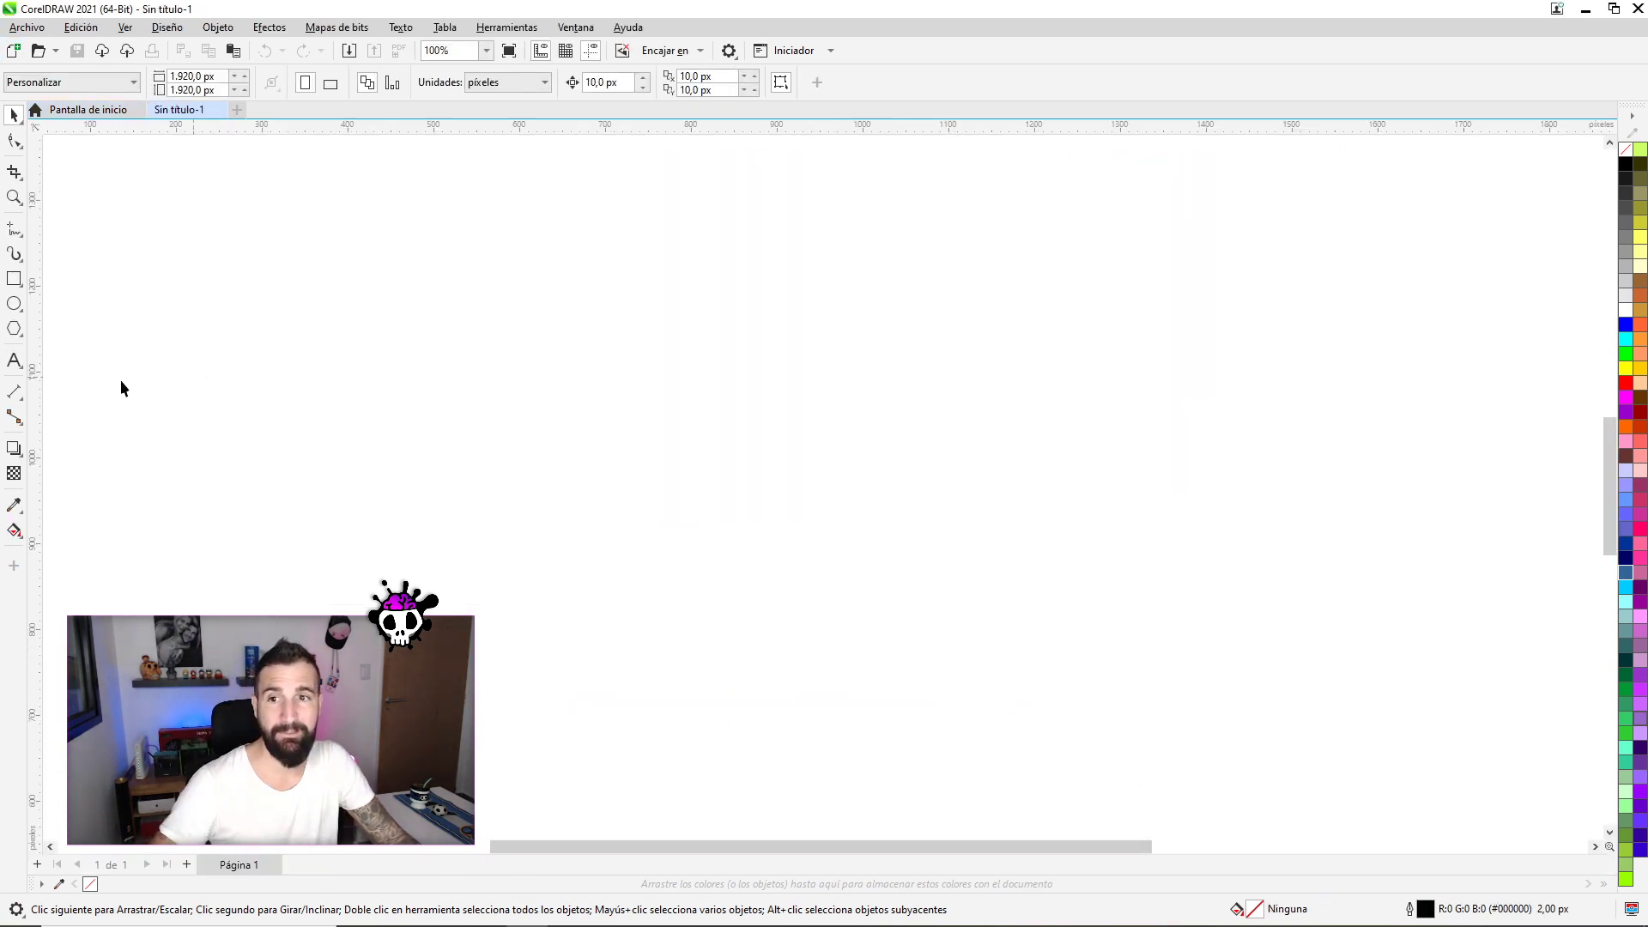
{"action": "left_click", "coordinate": [18, 360]}
{"action": "left_click", "coordinate": [776, 481]}
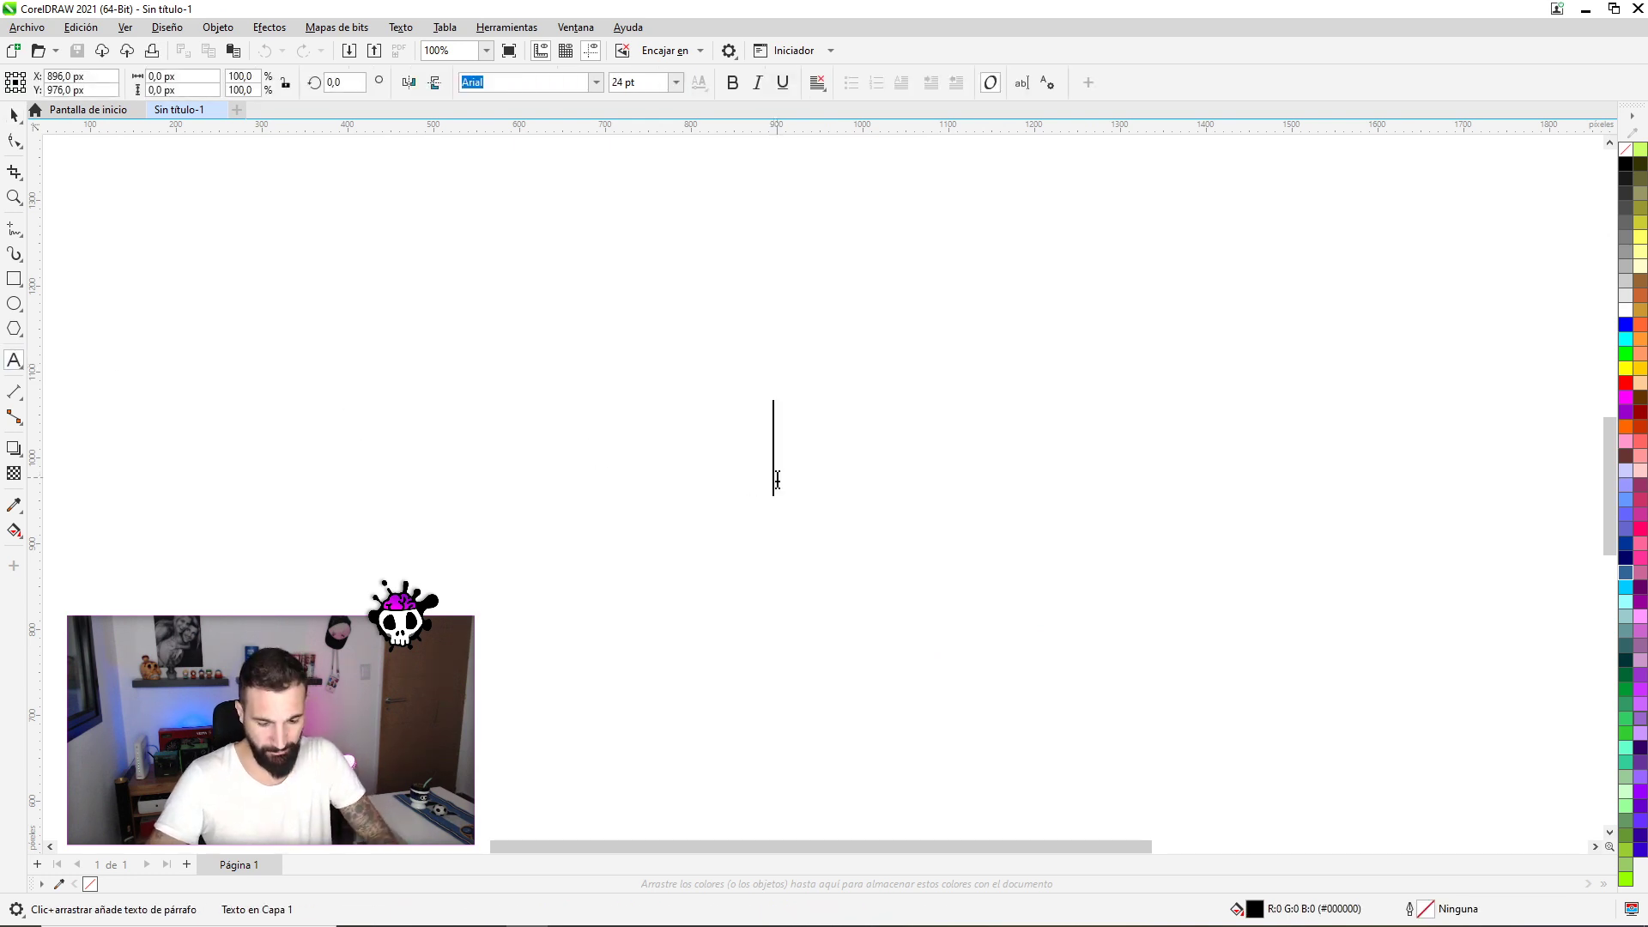
{"action": "type", "text": "LUCAS"}
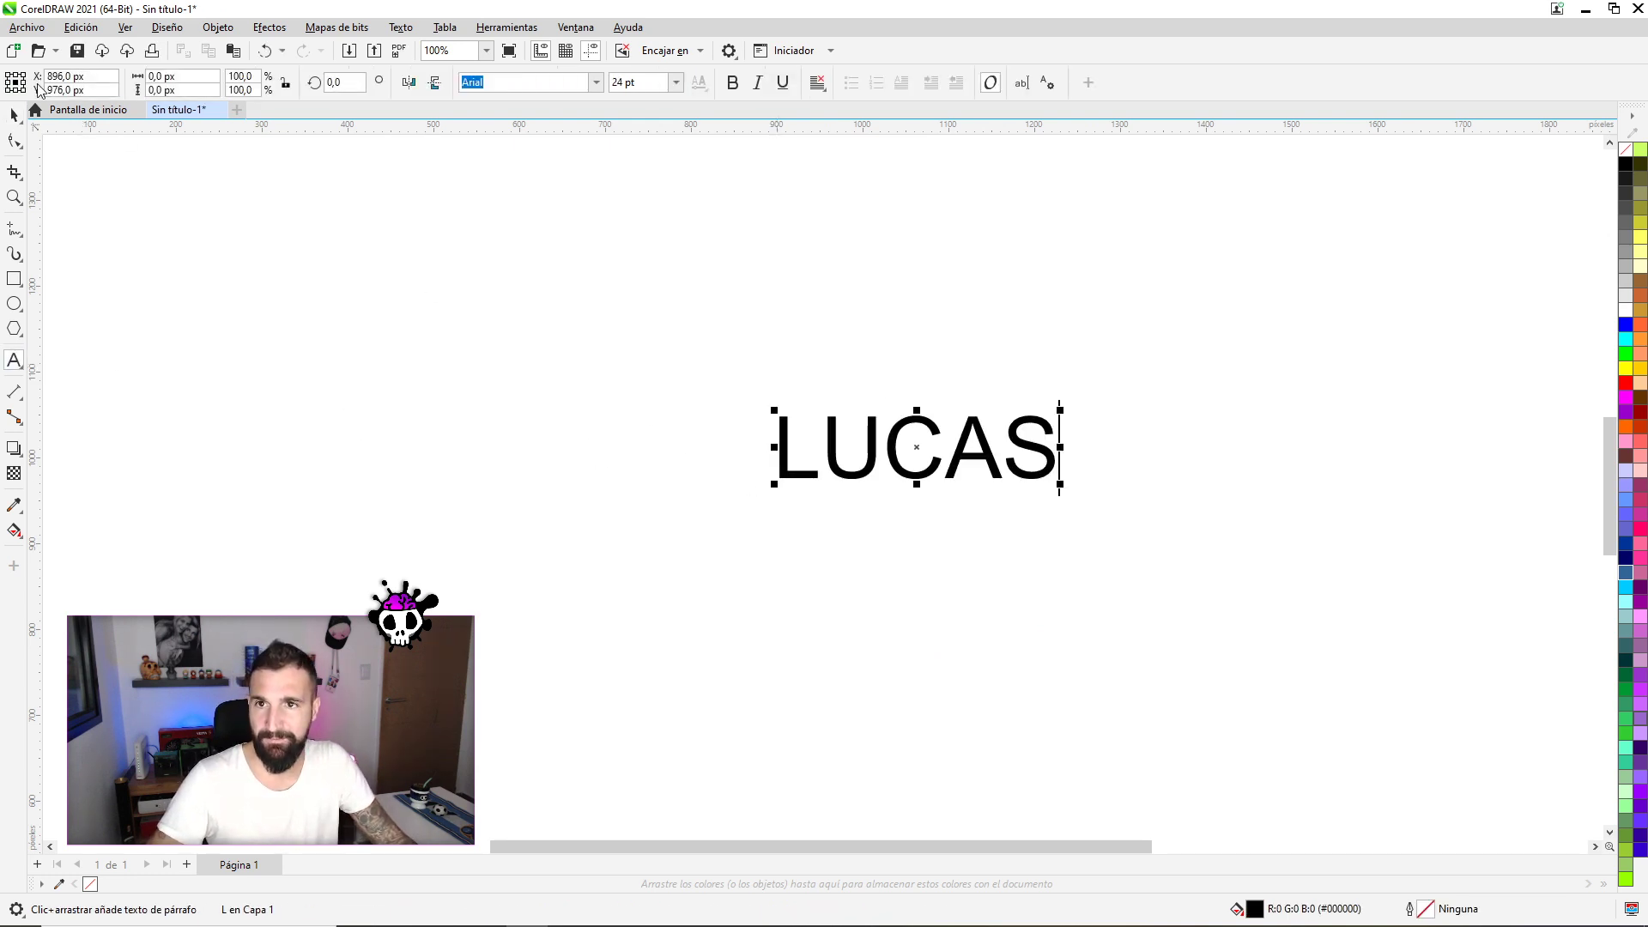
{"action": "left_click", "coordinate": [19, 112]}
Enlarge the LUCAS text across the page and shift it slightly left.
{"action": "left_click_drag", "start_coordinate": [774, 411], "coordinate": [513, 350]}
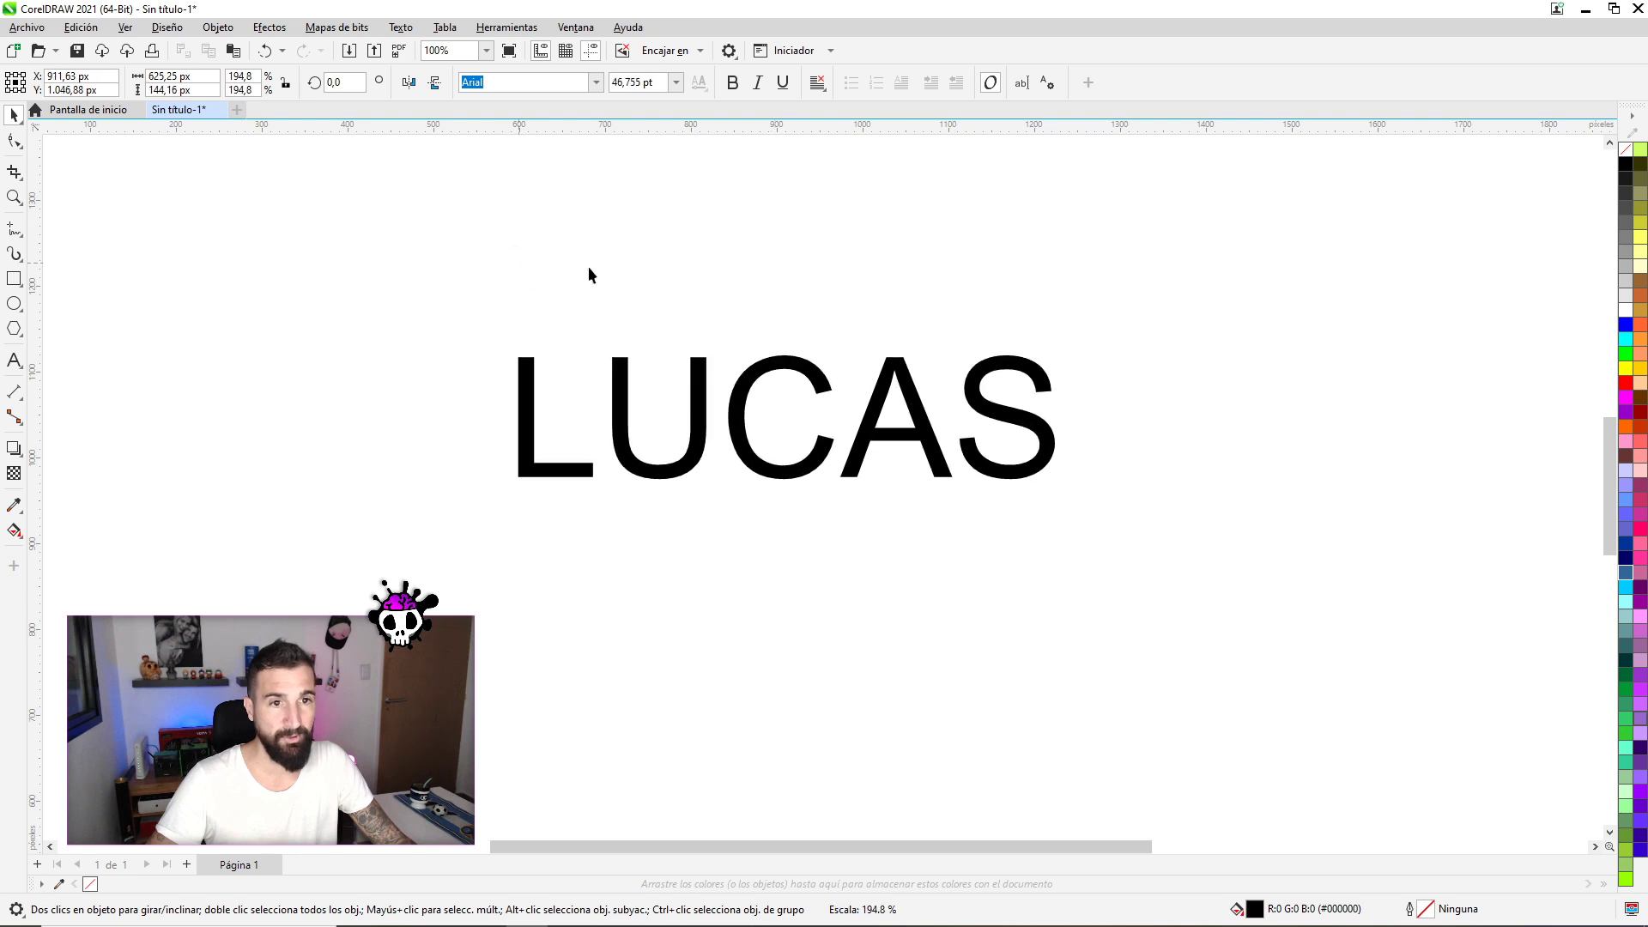
{"action": "left_click_drag", "start_coordinate": [1061, 486], "coordinate": [1210, 518]}
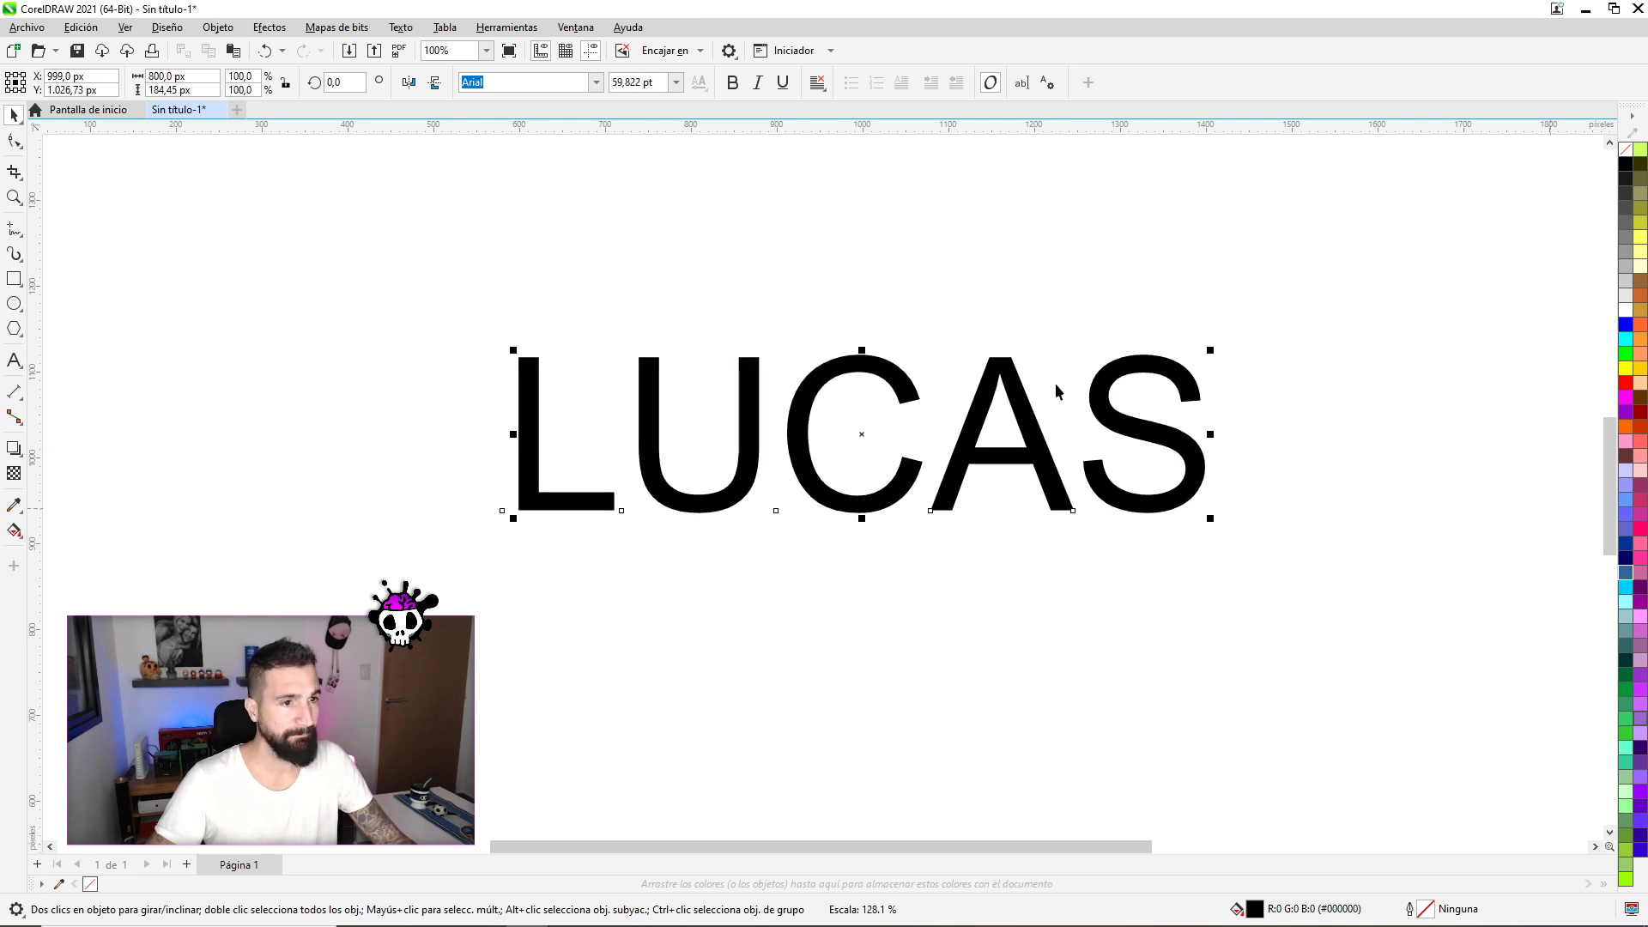
{"action": "left_click_drag", "start_coordinate": [1110, 415], "coordinate": [1049, 428]}
{"action": "left_click", "coordinate": [280, 234]}
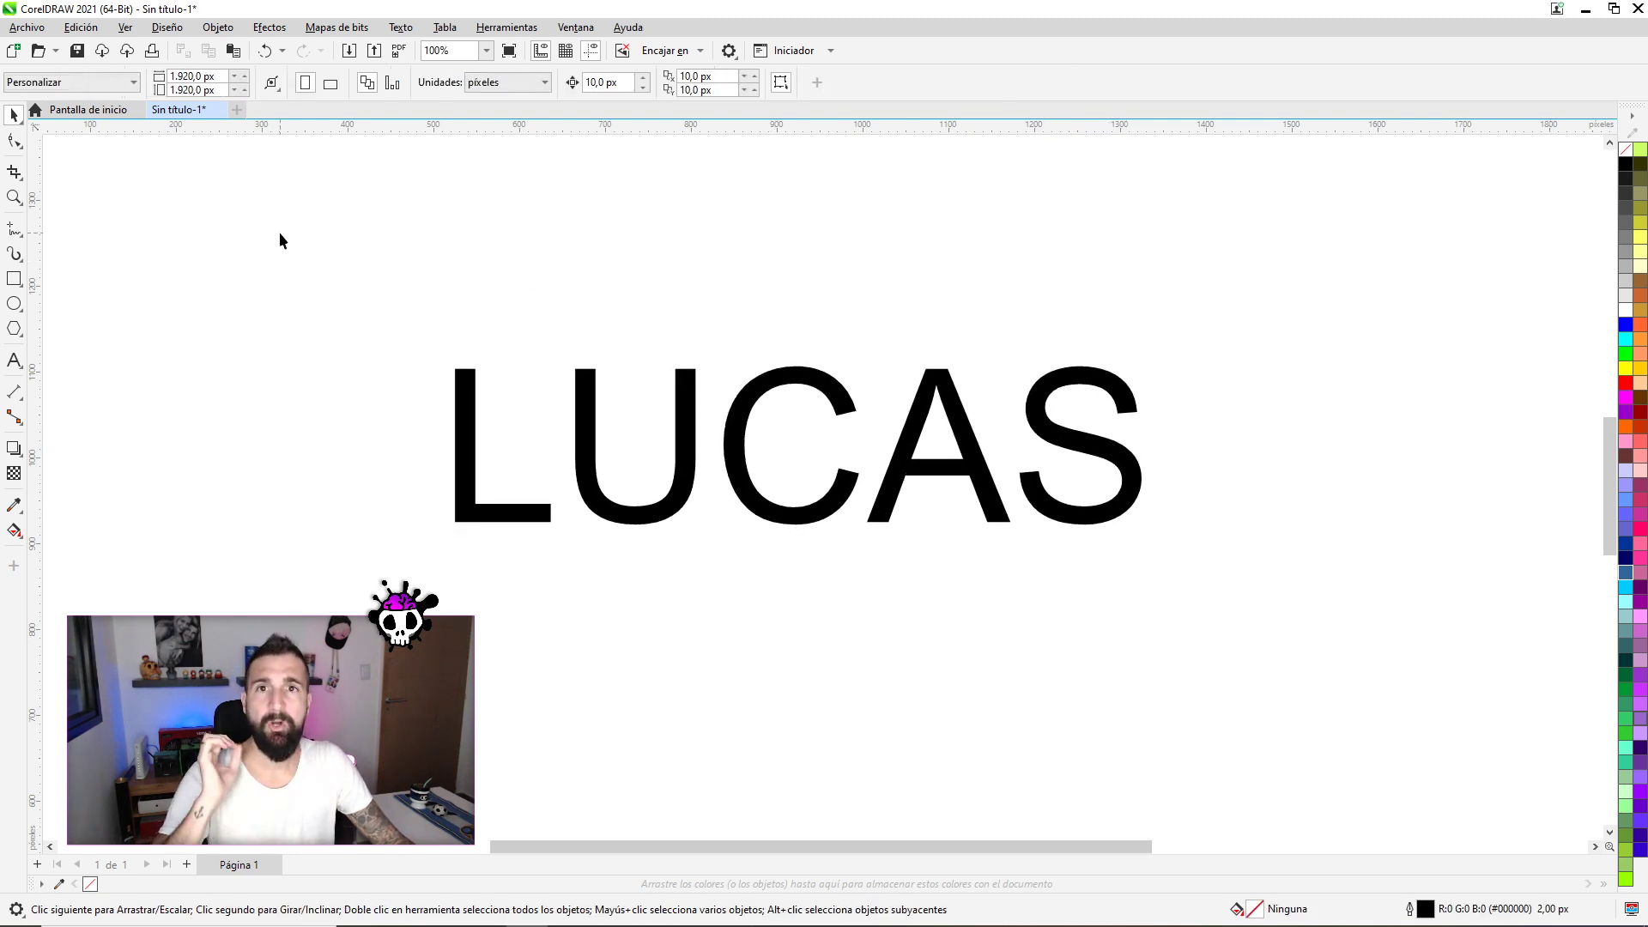
{"action": "left_click", "coordinate": [15, 305]}
Draw a circle over LUCAS and move it onto the C and A.
{"action": "left_click_drag", "start_coordinate": [594, 211], "coordinate": [814, 431]}
{"action": "key", "text": "space"}
{"action": "left_click_drag", "start_coordinate": [747, 243], "coordinate": [869, 292]}
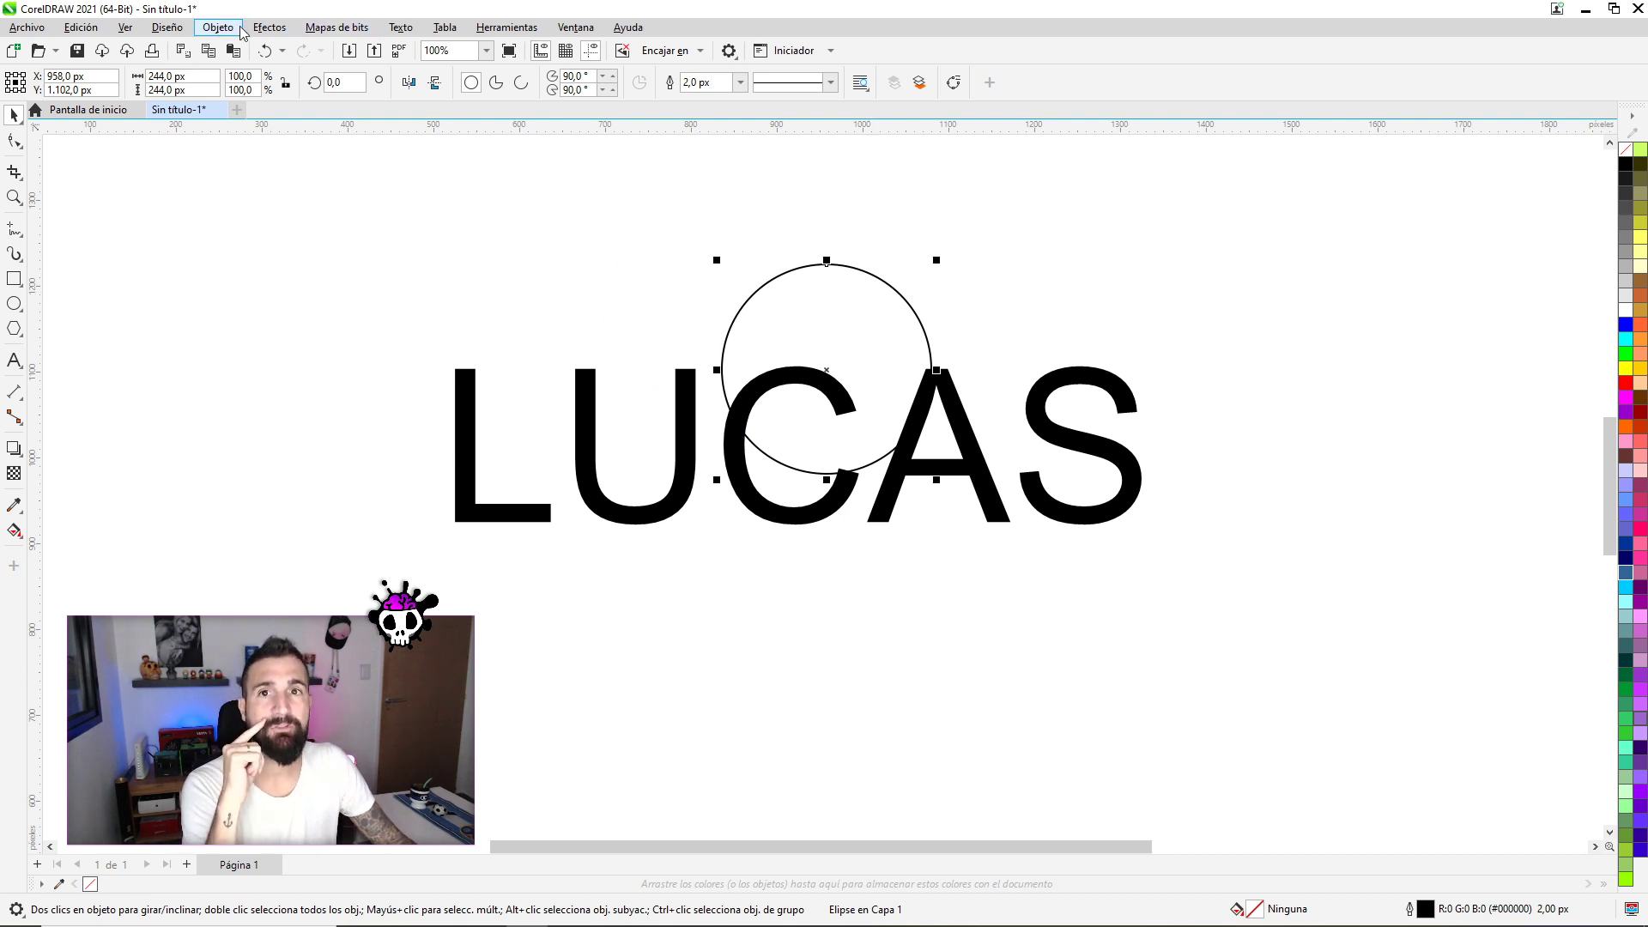
Open the Lens effects panel from the Effects menu.
{"action": "left_click", "coordinate": [270, 27]}
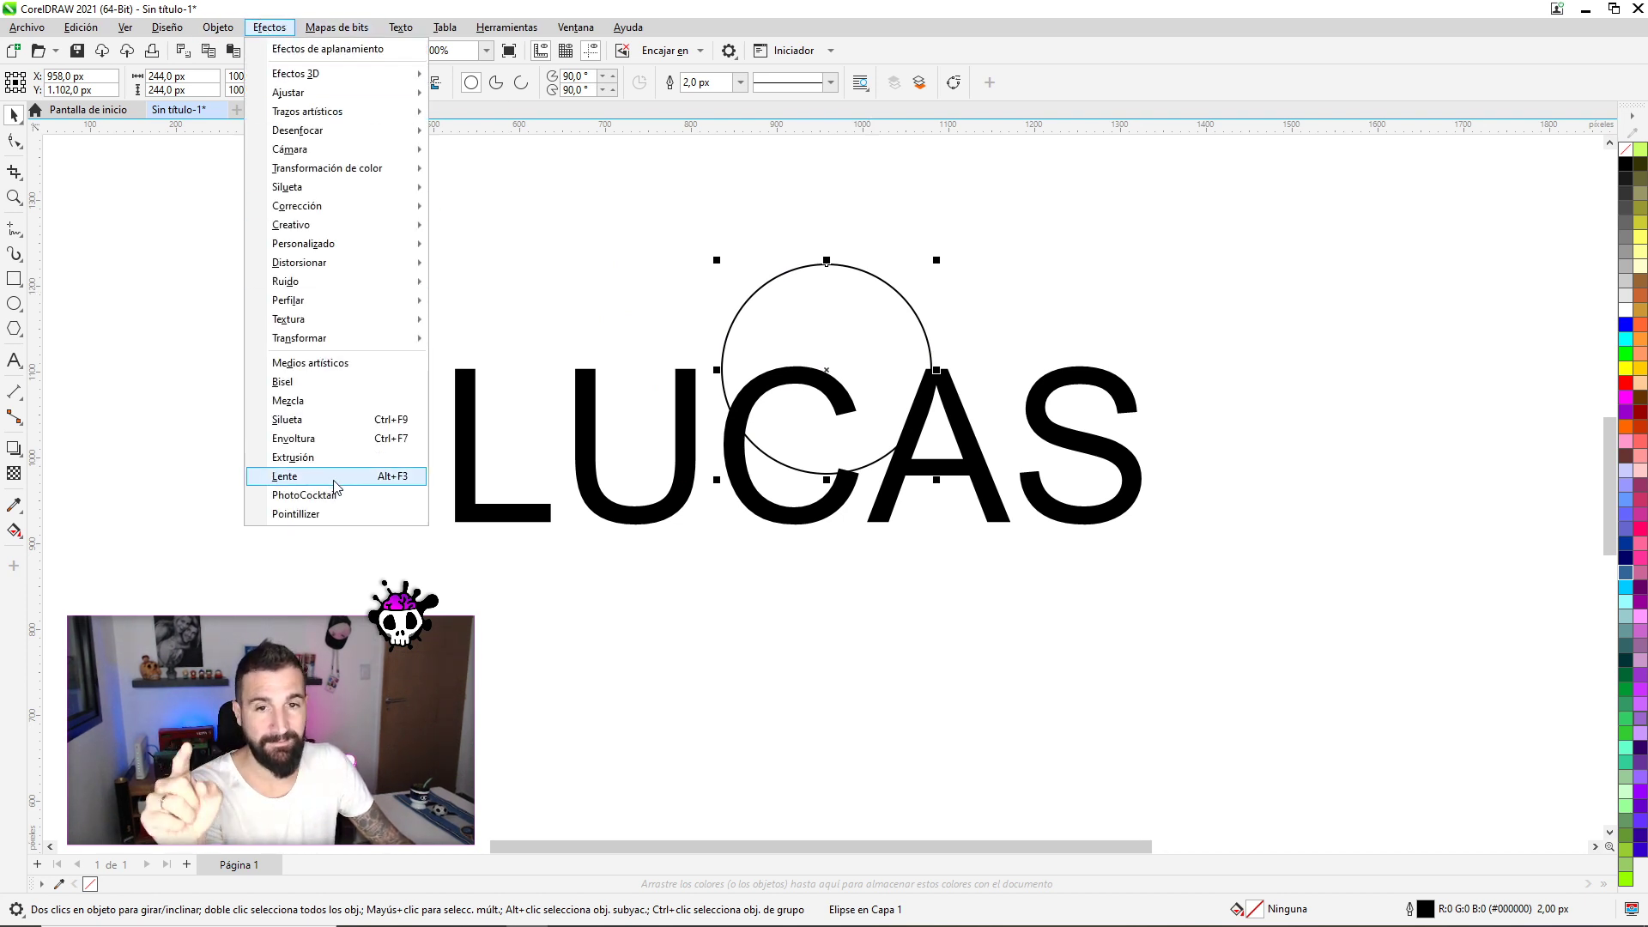
{"action": "left_click", "coordinate": [728, 183]}
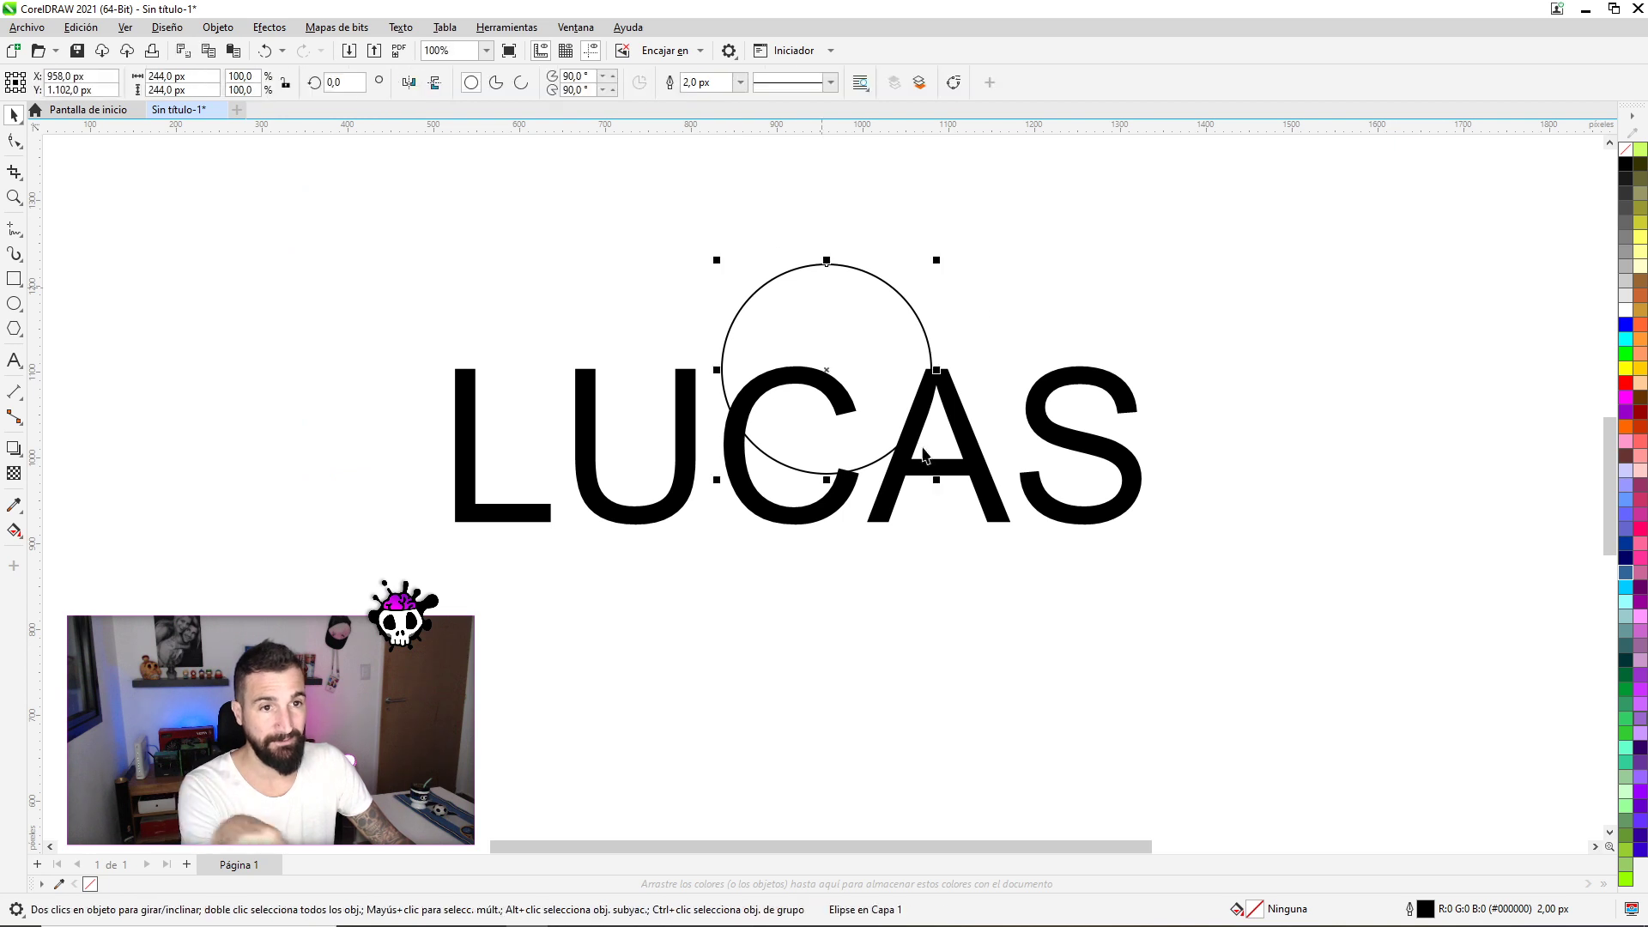
{"action": "left_click", "coordinate": [269, 26]}
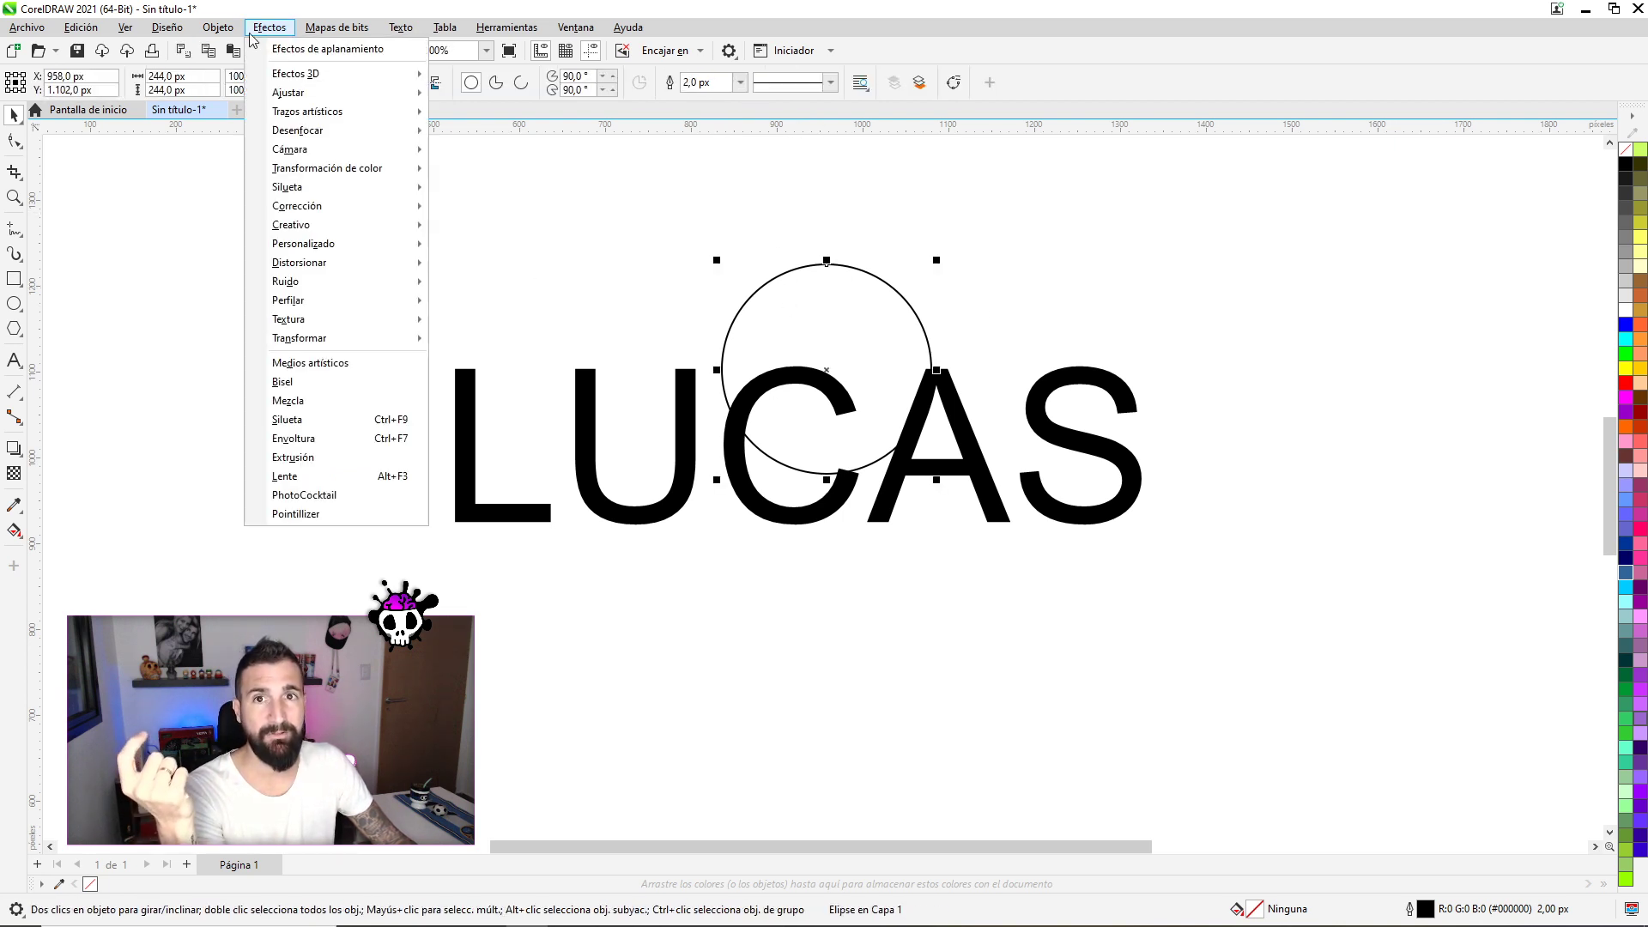
{"action": "left_click", "coordinate": [318, 477]}
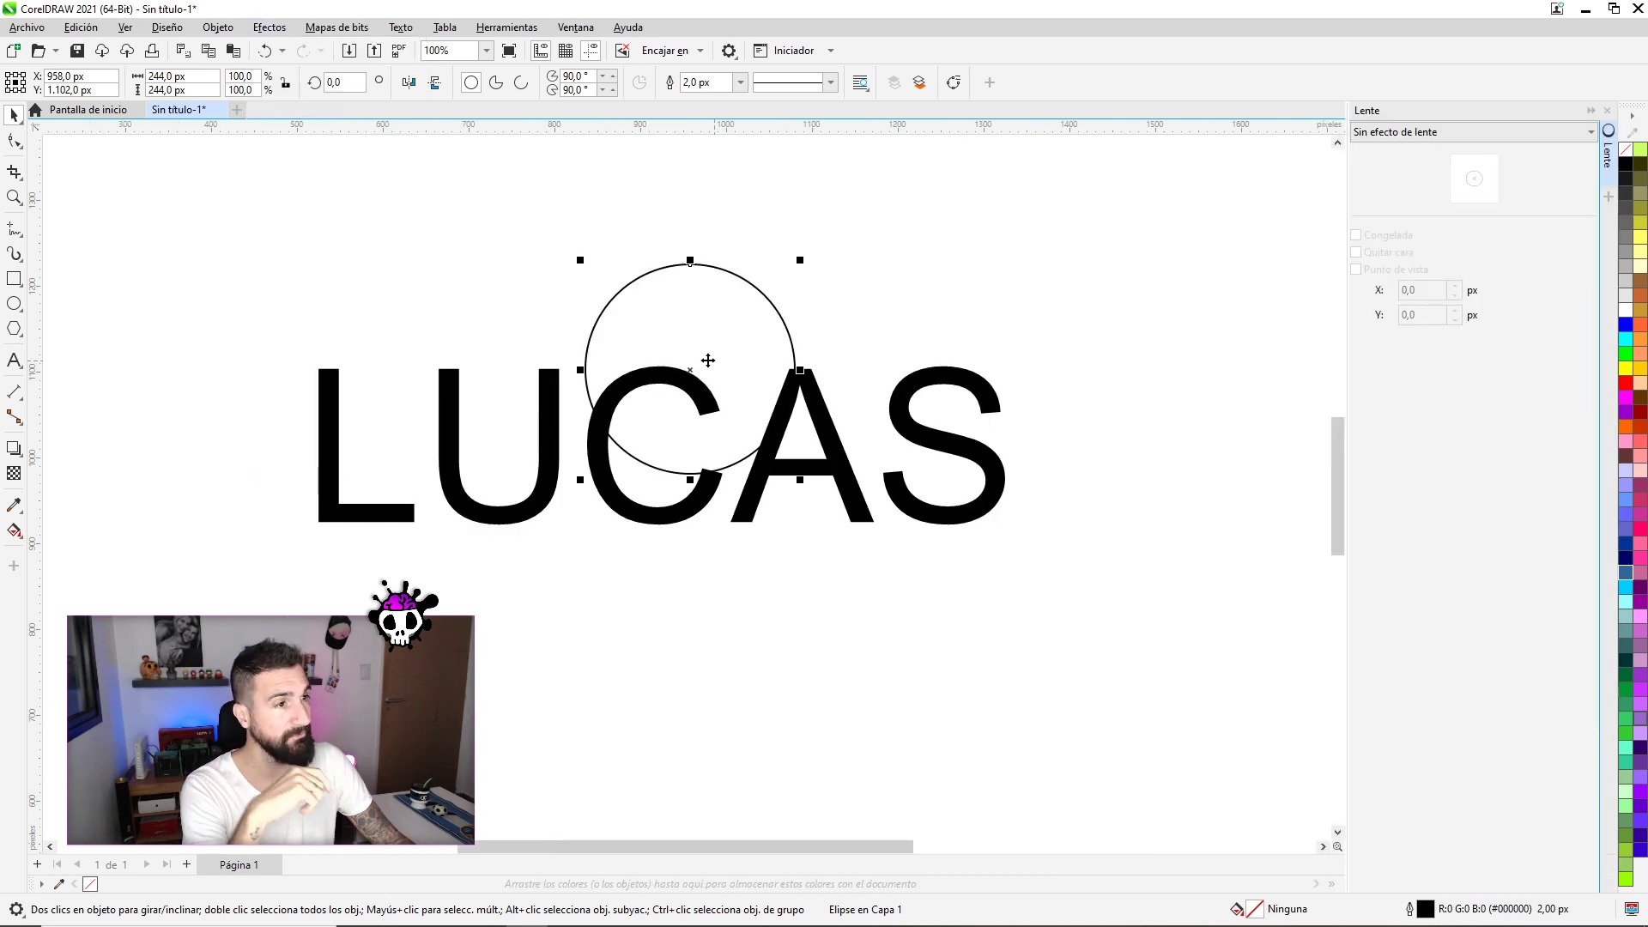
Apply the Ojo de pez (Fish Eye) lens to the circle and drag it across LUCAS to the A.
{"action": "left_click", "coordinate": [1382, 133]}
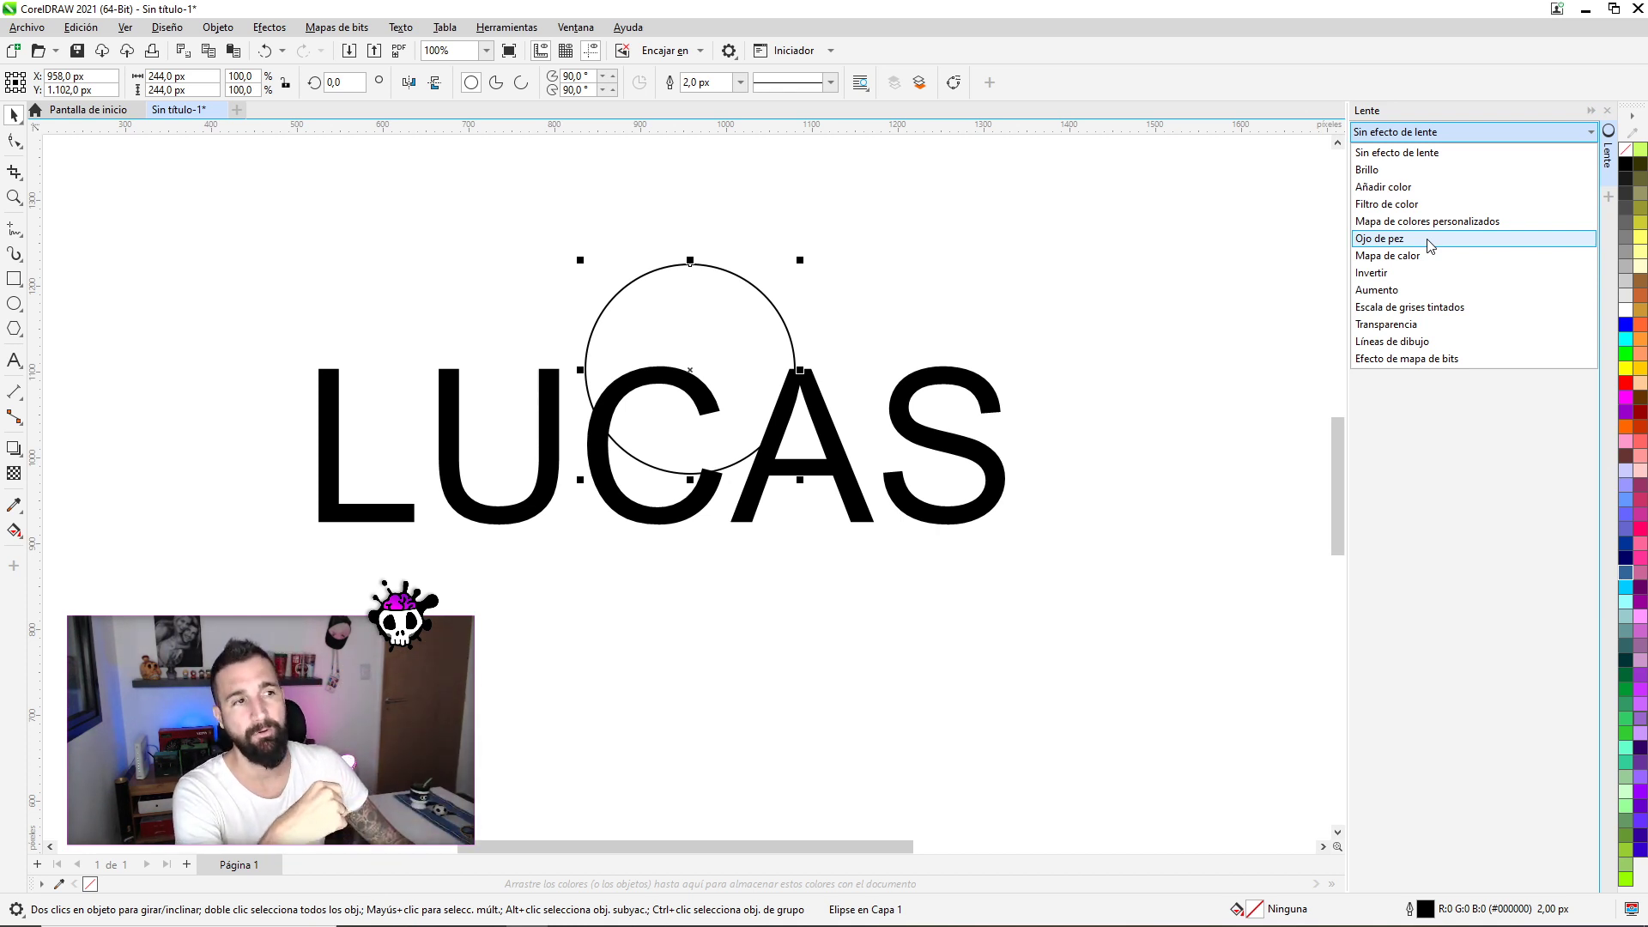
{"action": "left_click", "coordinate": [1430, 246]}
{"action": "mouse_move", "coordinate": [695, 347]}
{"action": "left_mouse_down"}
{"action": "mouse_move", "coordinate": [568, 475]}
{"action": "mouse_move", "coordinate": [348, 466]}
{"action": "left_mouse_up"}
{"action": "left_click_drag", "start_coordinate": [396, 417], "coordinate": [329, 507]}
{"action": "left_click_drag", "start_coordinate": [461, 475], "coordinate": [886, 377]}
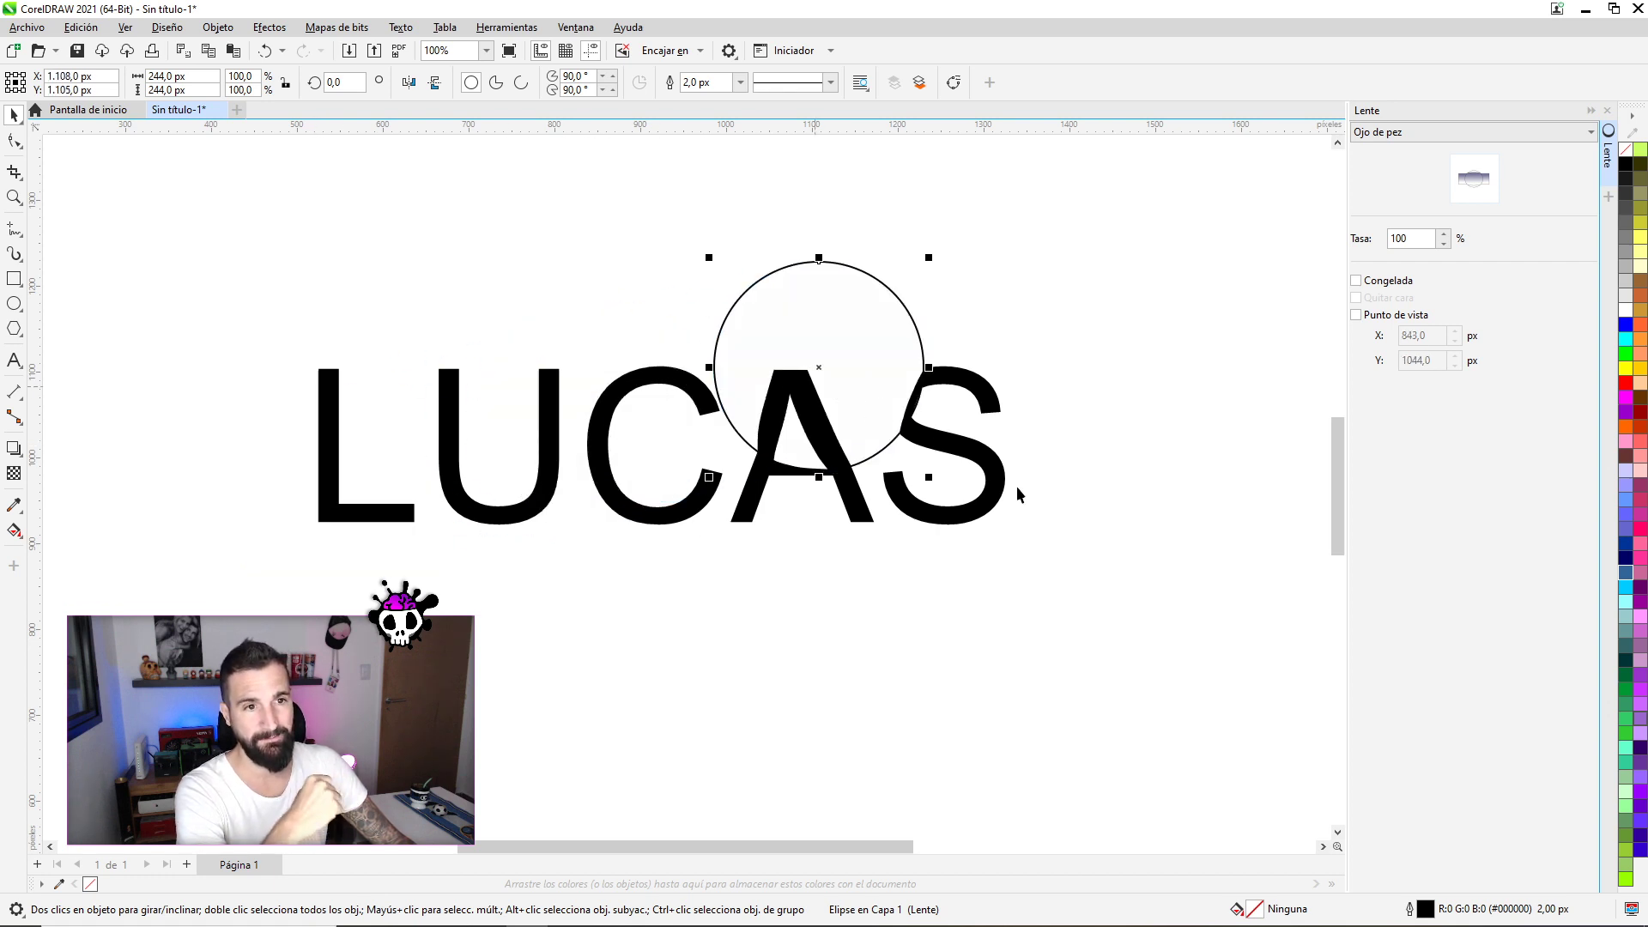
Reposition LUCAS and the lens, enlarging the lens circle to about 439 px.
{"action": "left_click", "coordinate": [966, 446]}
{"action": "left_click_drag", "start_coordinate": [614, 491], "coordinate": [663, 393]}
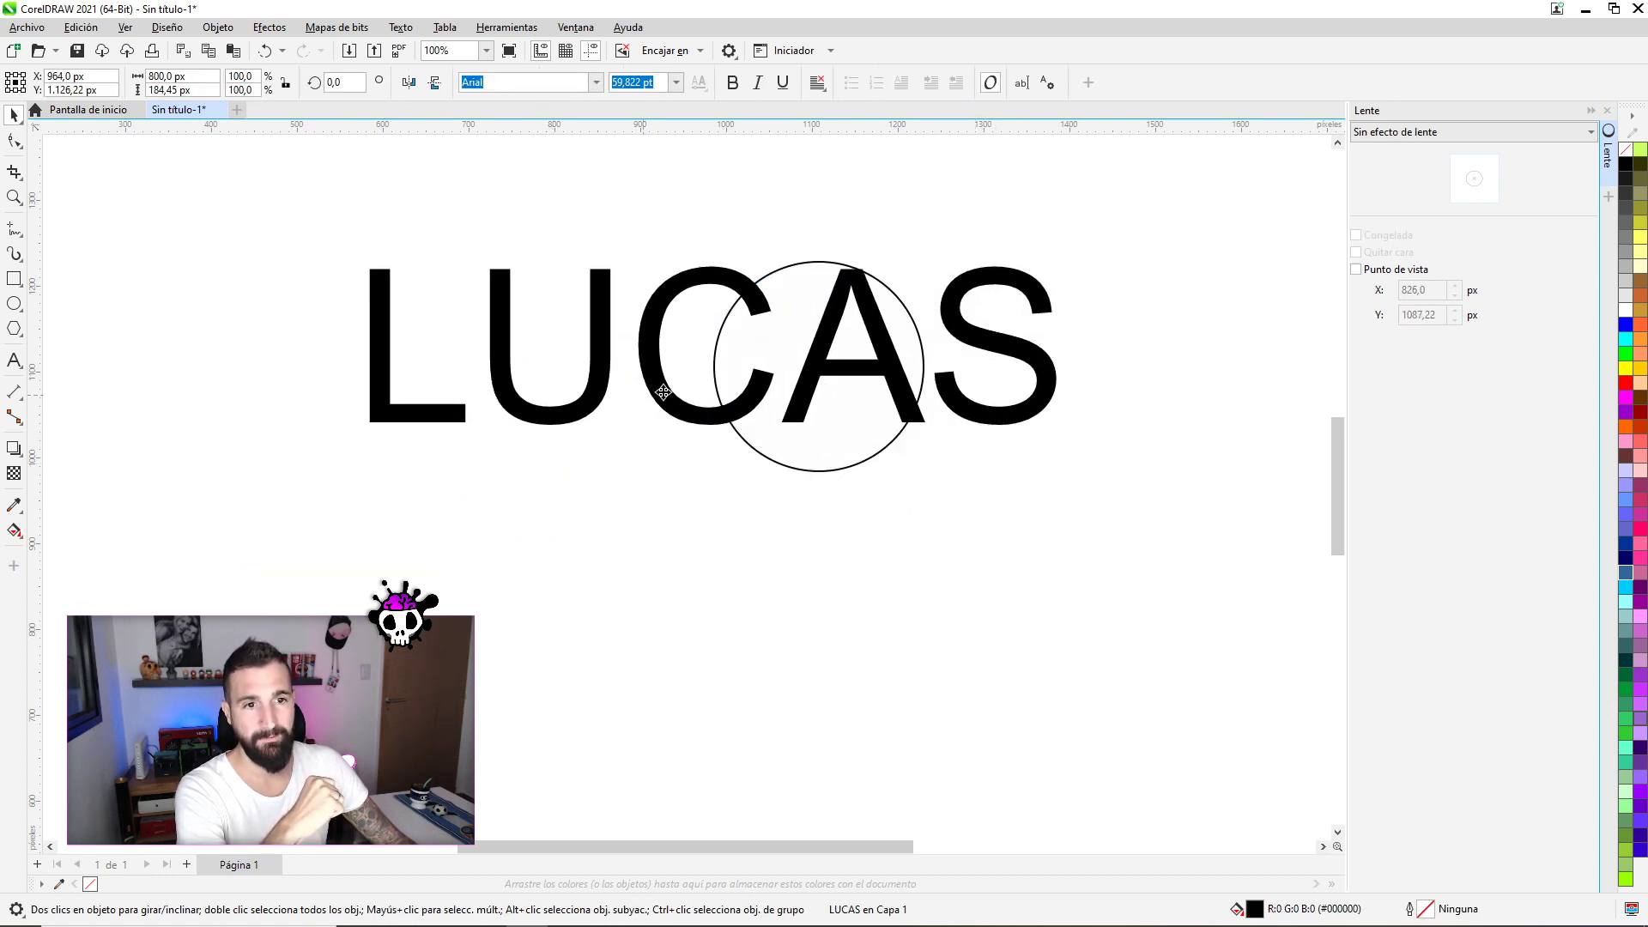
{"action": "left_click_drag", "start_coordinate": [875, 464], "coordinate": [773, 436]}
{"action": "left_click_drag", "start_coordinate": [900, 394], "coordinate": [972, 409]}
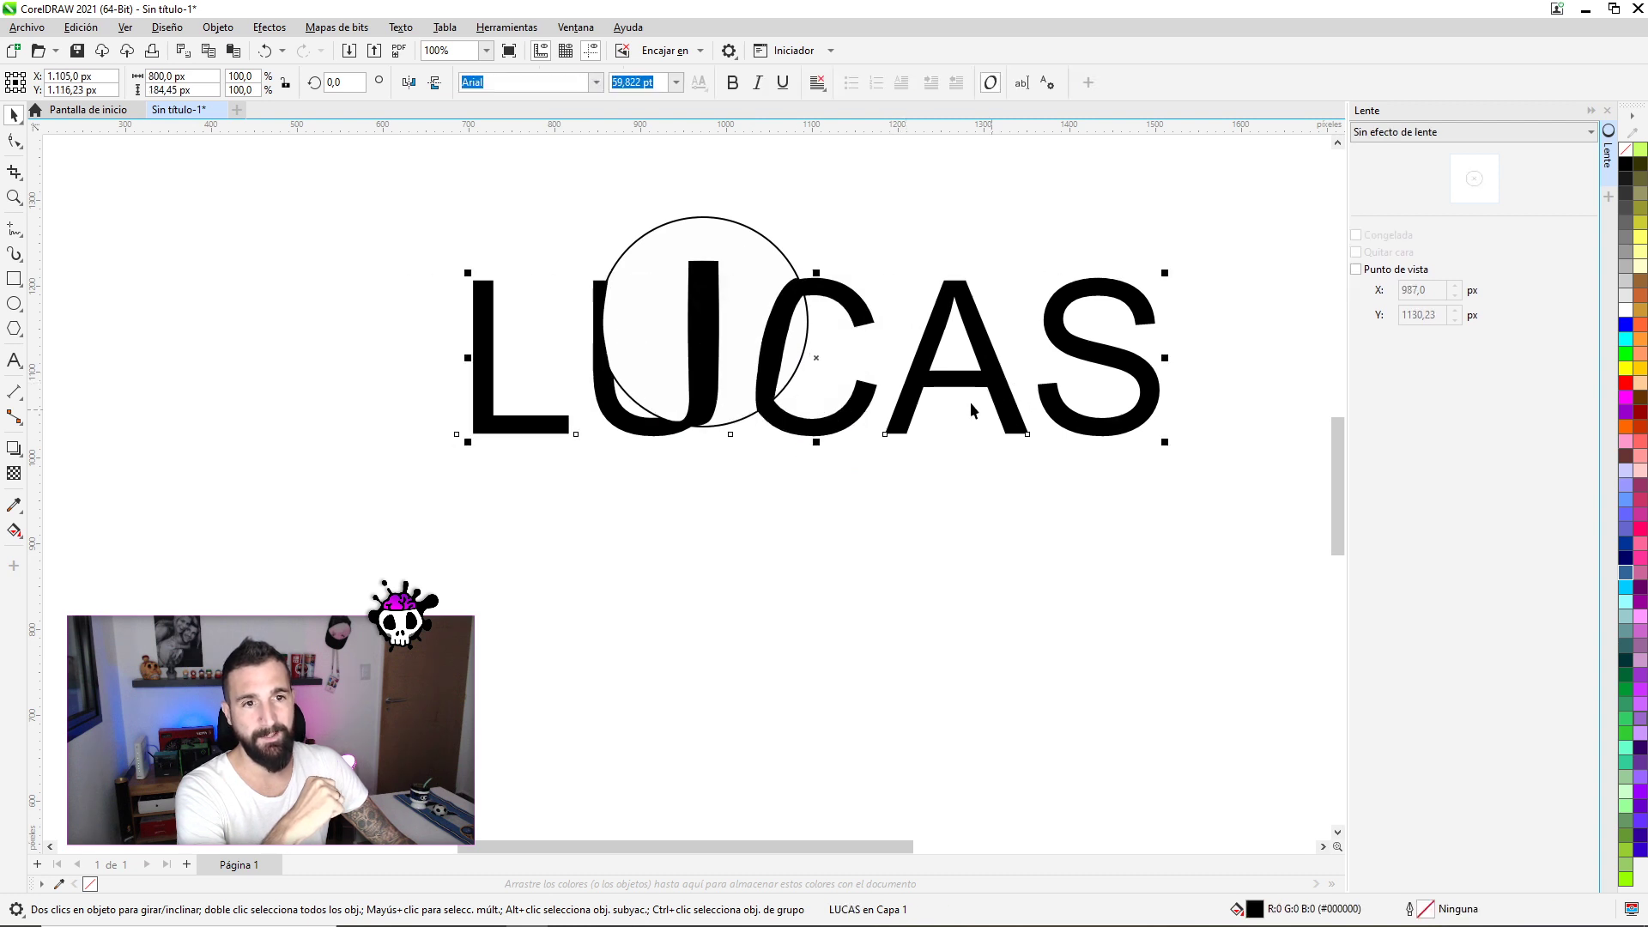
{"action": "left_click_drag", "start_coordinate": [819, 442], "coordinate": [969, 647]}
{"action": "left_click", "coordinate": [801, 320]}
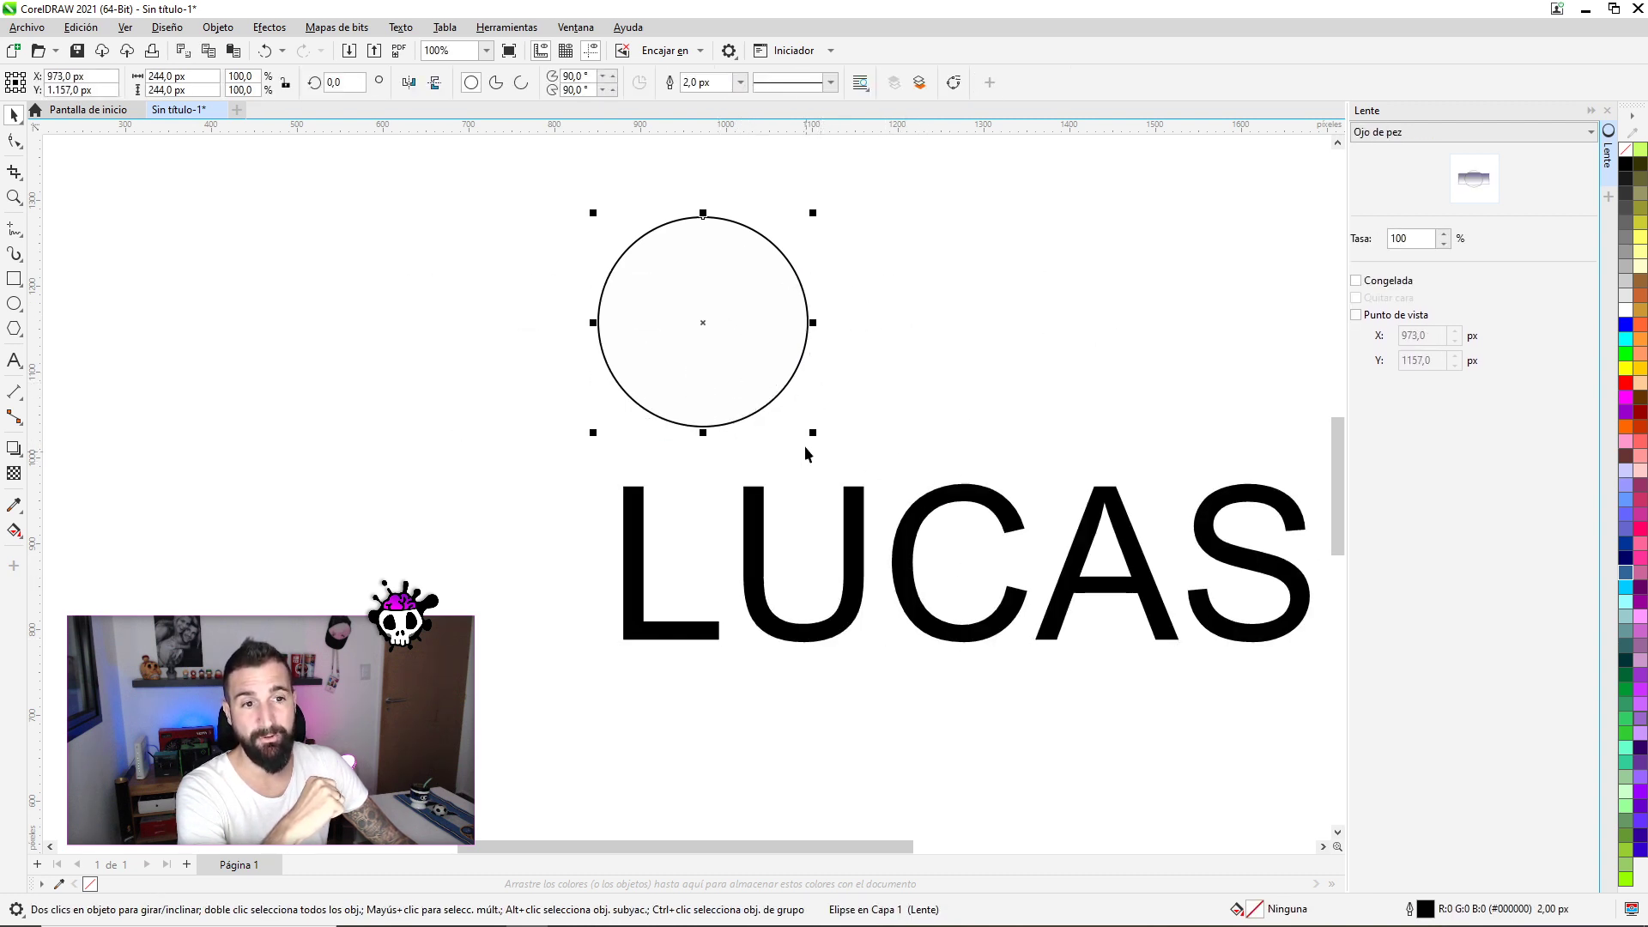
{"action": "mouse_move", "coordinate": [813, 436]}
{"action": "left_mouse_down"}
{"action": "mouse_move", "coordinate": [986, 559]}
{"action": "mouse_move", "coordinate": [1006, 379]}
{"action": "left_mouse_up"}
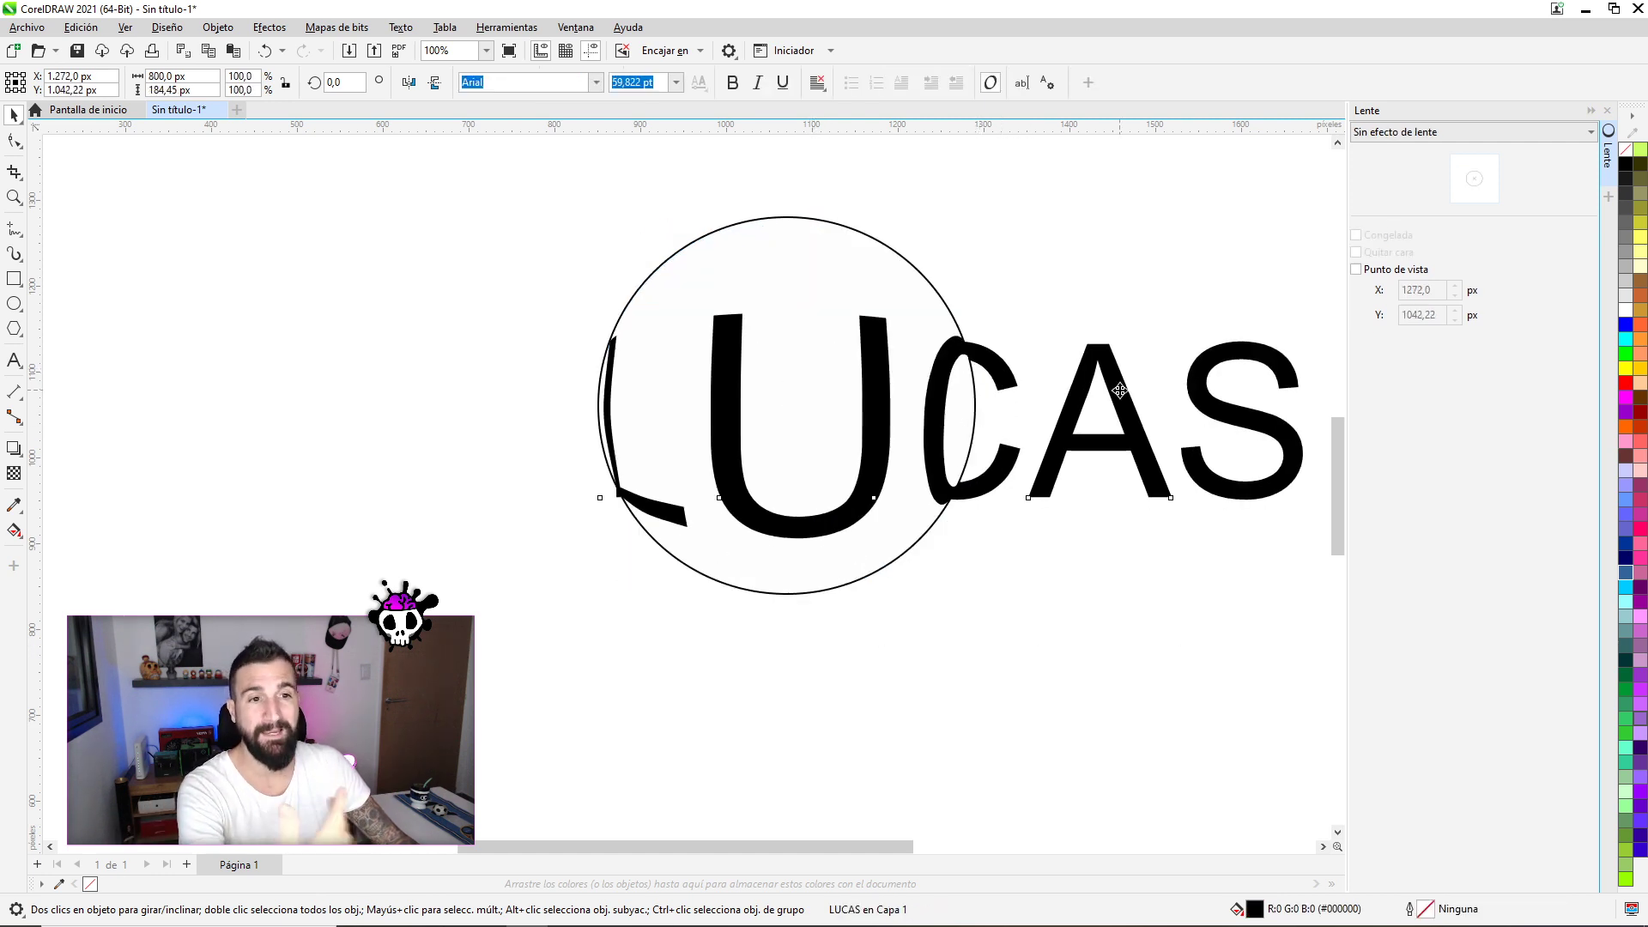
Slide LUCAS left so CA sits inside the lens, then paste the skull logo.
{"action": "left_click_drag", "start_coordinate": [1120, 391], "coordinate": [972, 401]}
{"action": "left_click_drag", "start_coordinate": [570, 412], "coordinate": [436, 379]}
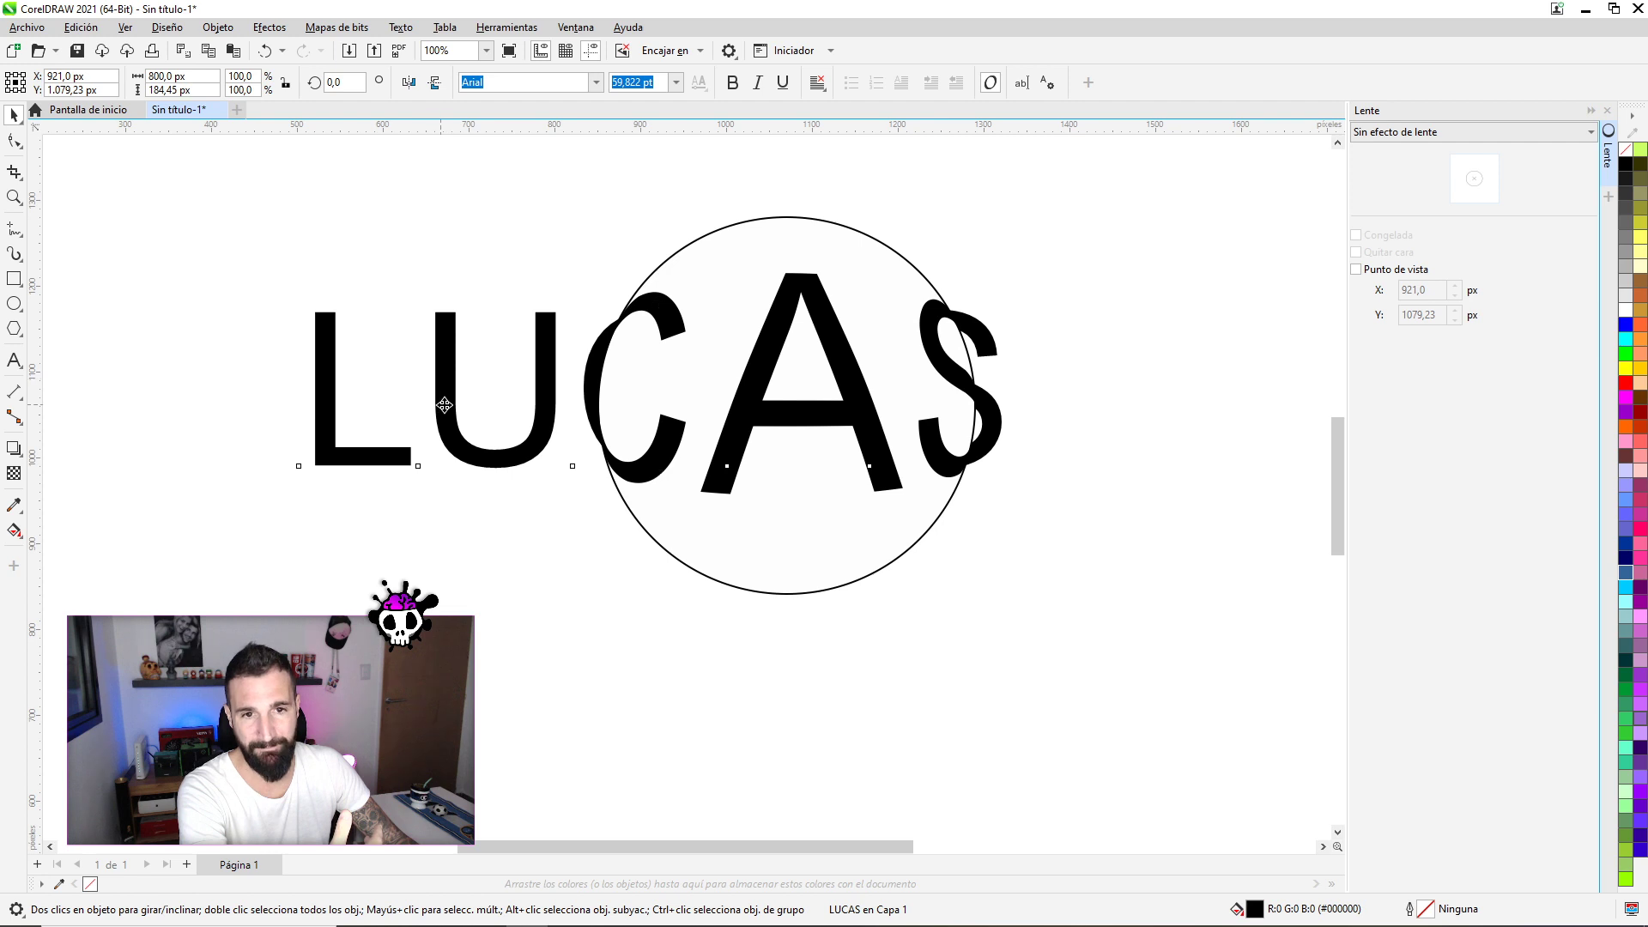
{"action": "left_click", "coordinate": [563, 292]}
{"action": "key", "text": "ctrl+v"}
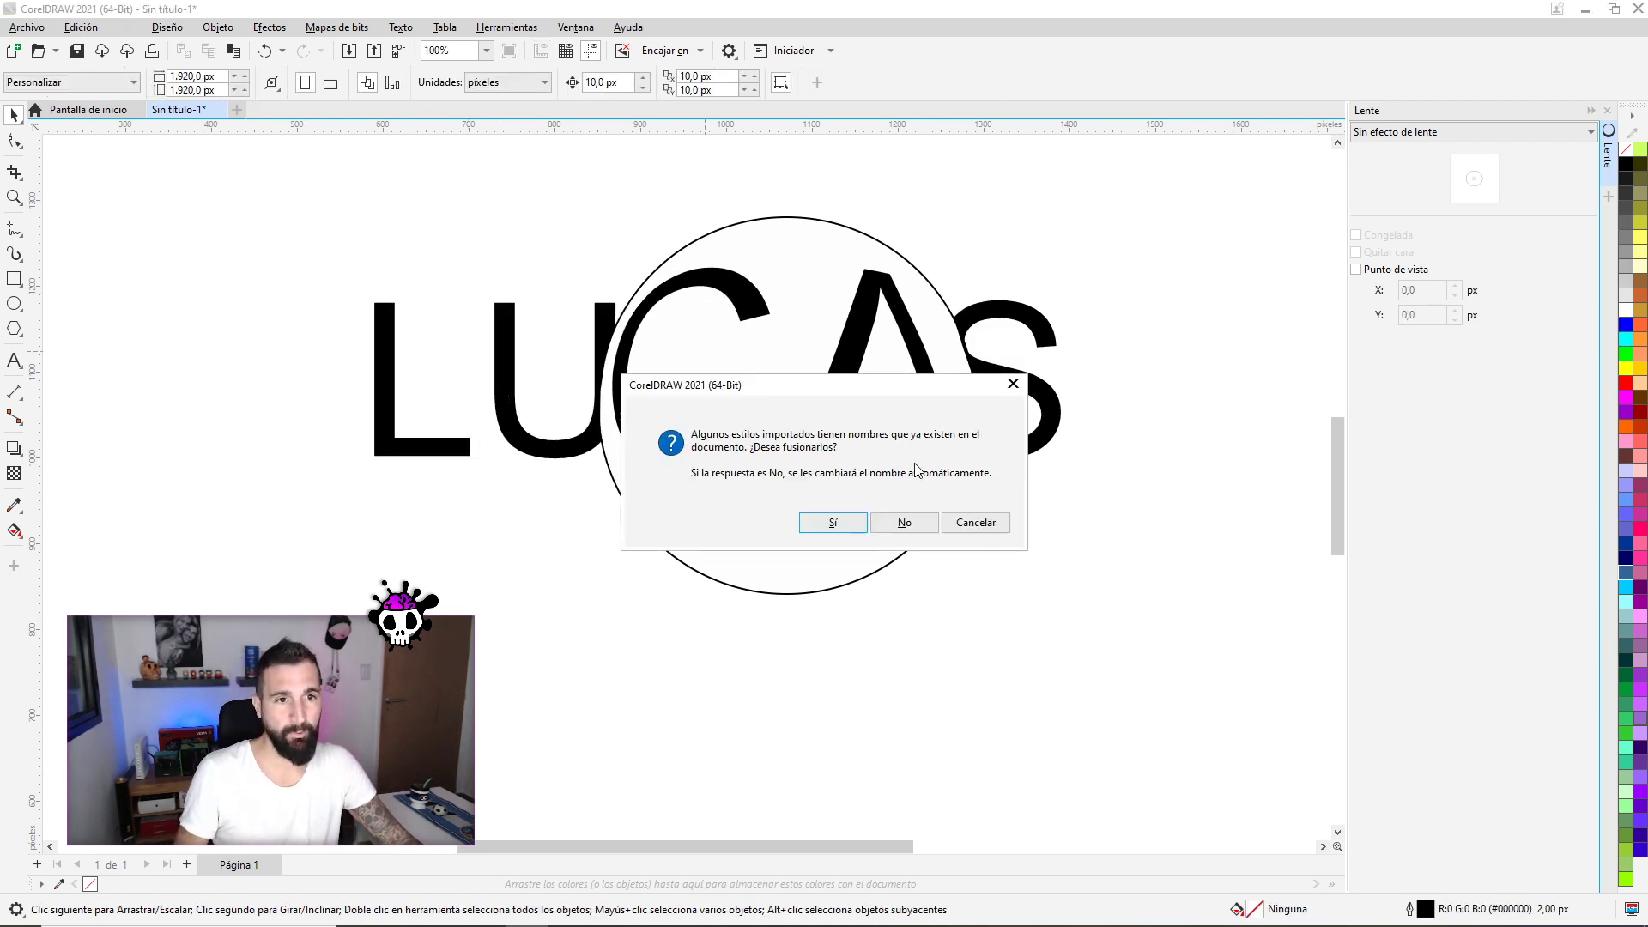
Decline merging the imported styles and place the pasted skull above LUCAS.
{"action": "left_click", "coordinate": [908, 528]}
{"action": "scroll", "coordinate": [842, 520], "scroll_direction": "down", "scroll_amount": 2}
{"action": "mouse_move", "coordinate": [819, 414]}
{"action": "left_mouse_down"}
{"action": "mouse_move", "coordinate": [787, 320]}
{"action": "mouse_move", "coordinate": [818, 269]}
{"action": "left_mouse_up"}
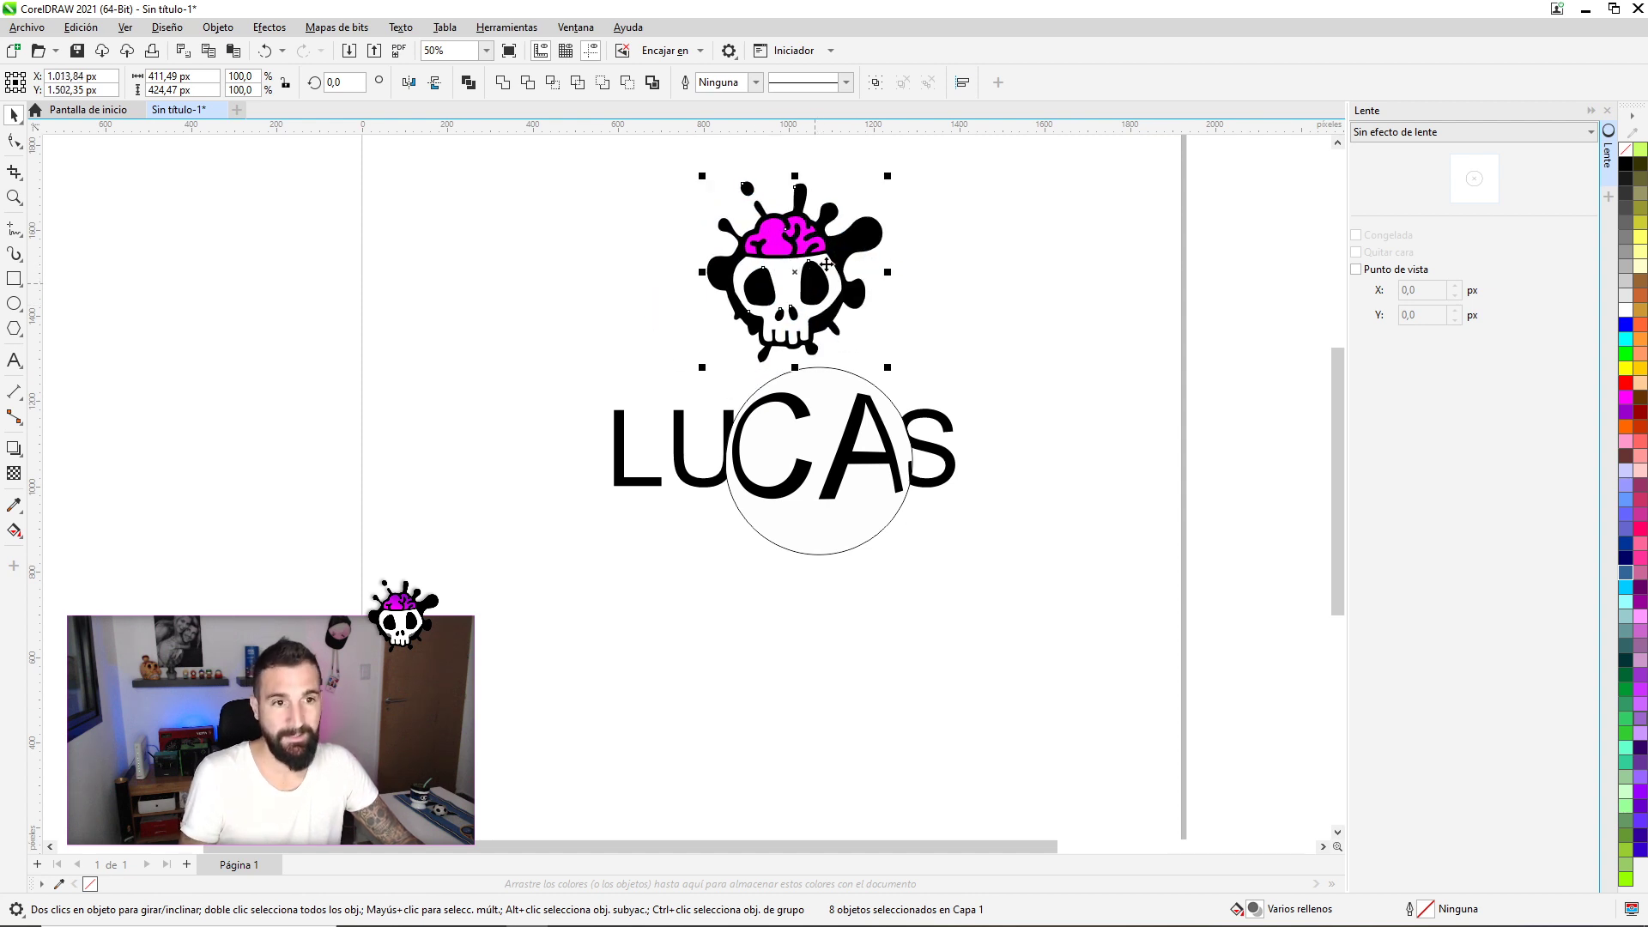
{"action": "mouse_move", "coordinate": [893, 461]}
{"action": "left_mouse_down"}
{"action": "mouse_move", "coordinate": [962, 577]}
{"action": "mouse_move", "coordinate": [895, 486]}
{"action": "left_mouse_up"}
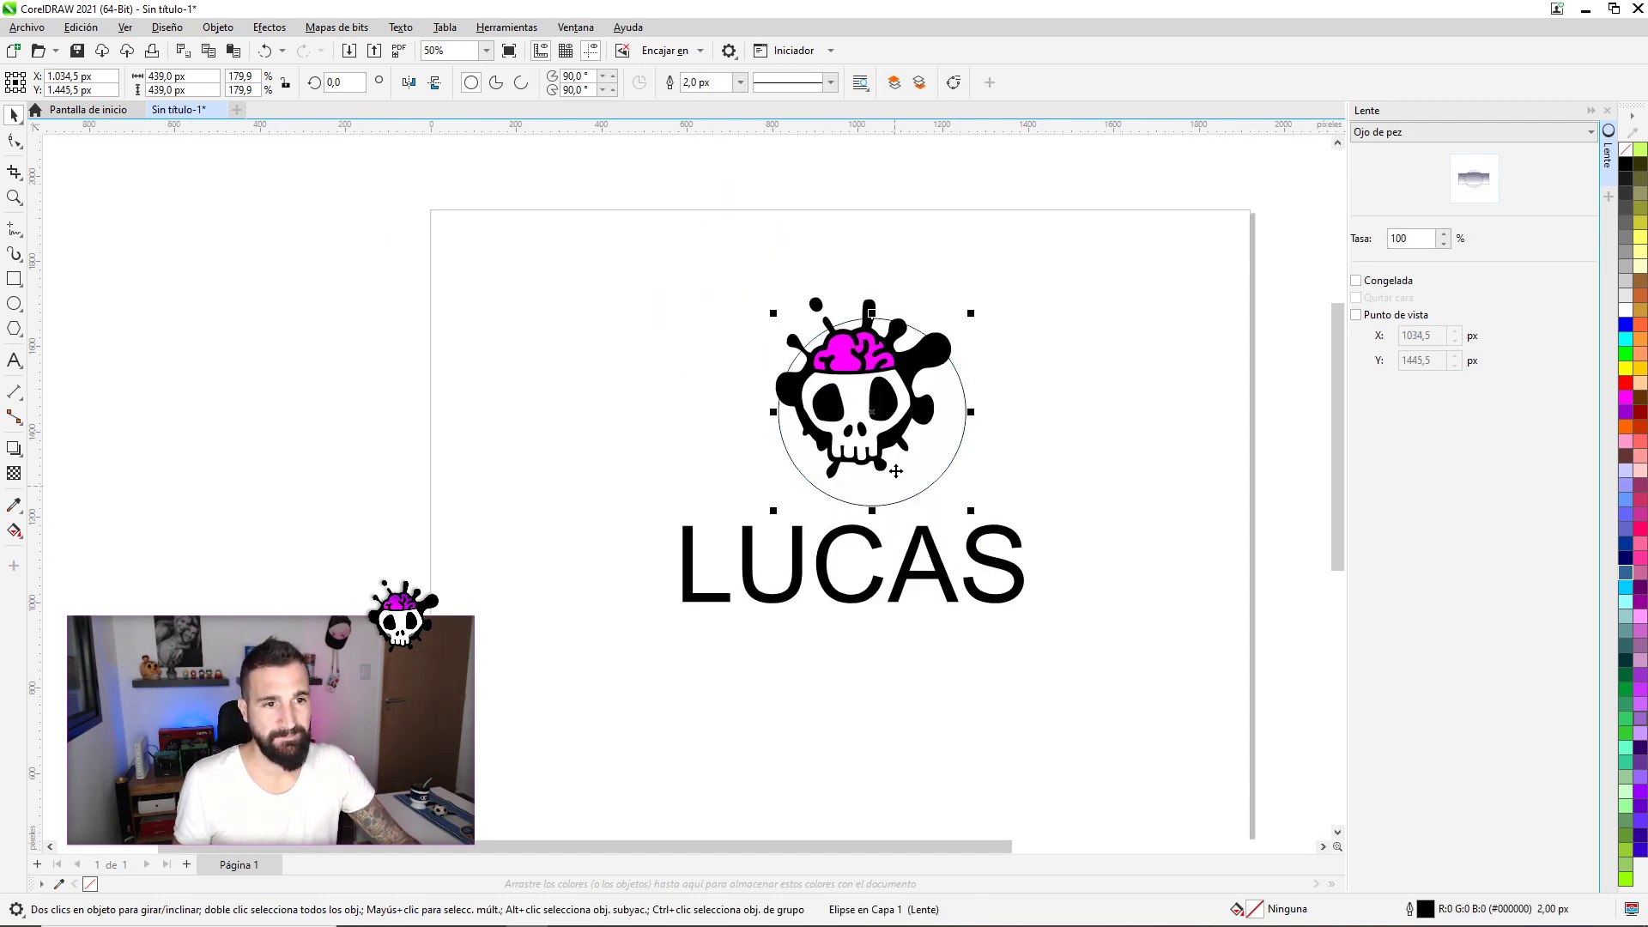
Center the fisheye lens circle over the skull so it magnifies it.
{"action": "left_click_drag", "start_coordinate": [884, 421], "coordinate": [881, 424]}
{"action": "left_click_drag", "start_coordinate": [777, 292], "coordinate": [756, 297]}
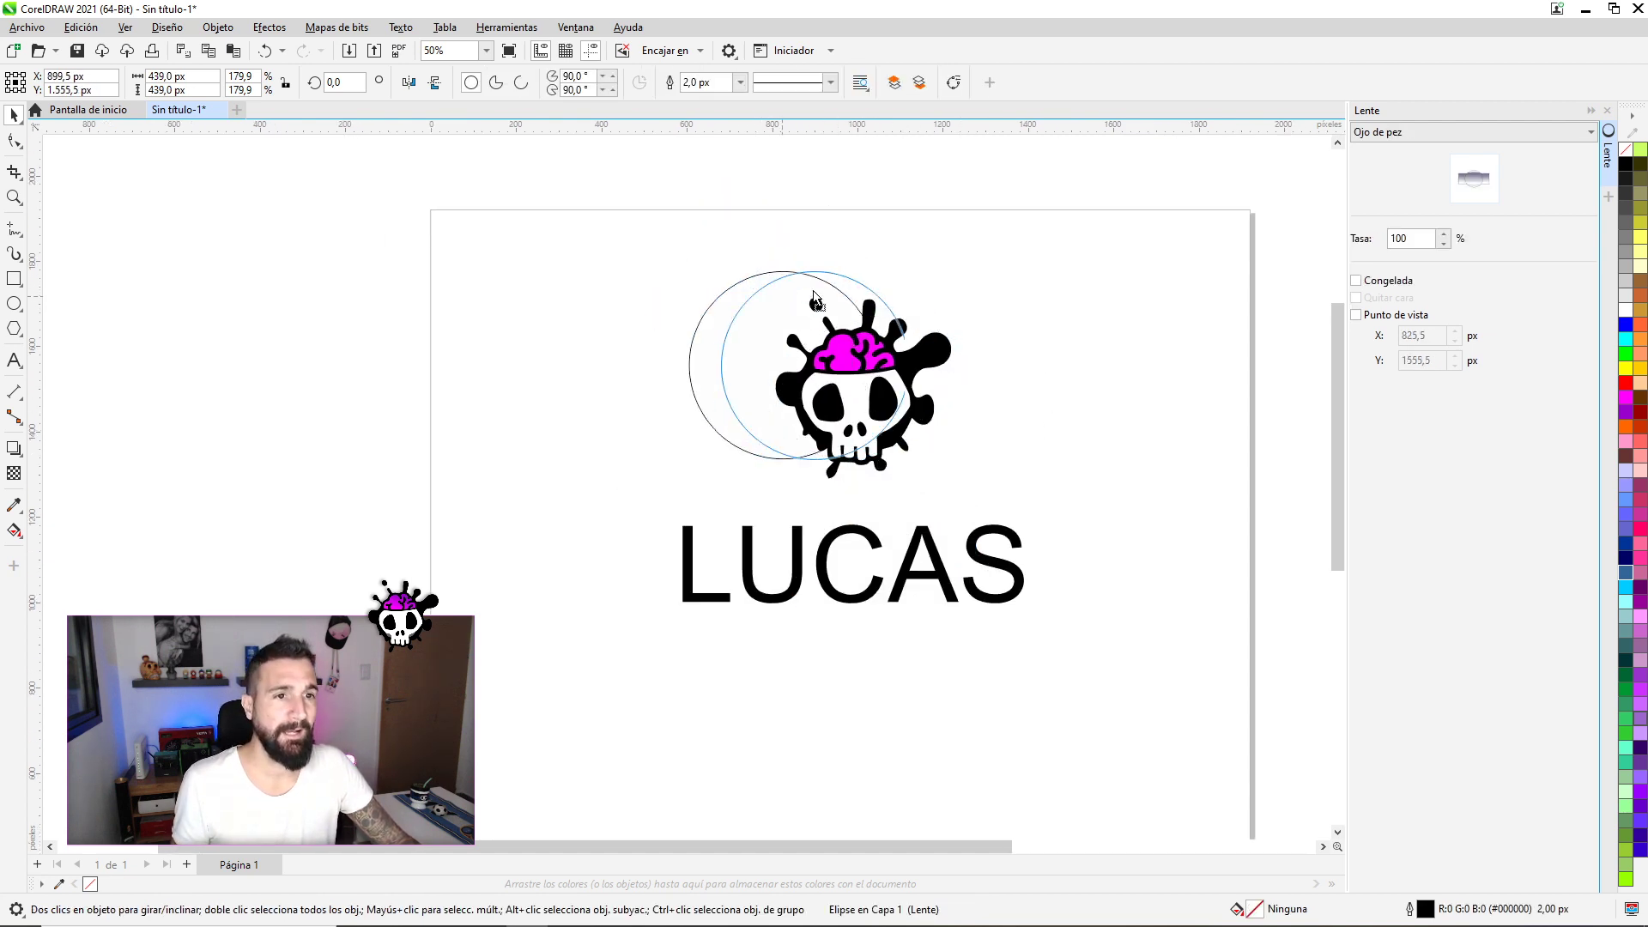
{"action": "scroll", "coordinate": [861, 333], "scroll_direction": "up", "scroll_amount": 2}
{"action": "left_click_drag", "start_coordinate": [914, 222], "coordinate": [913, 265]}
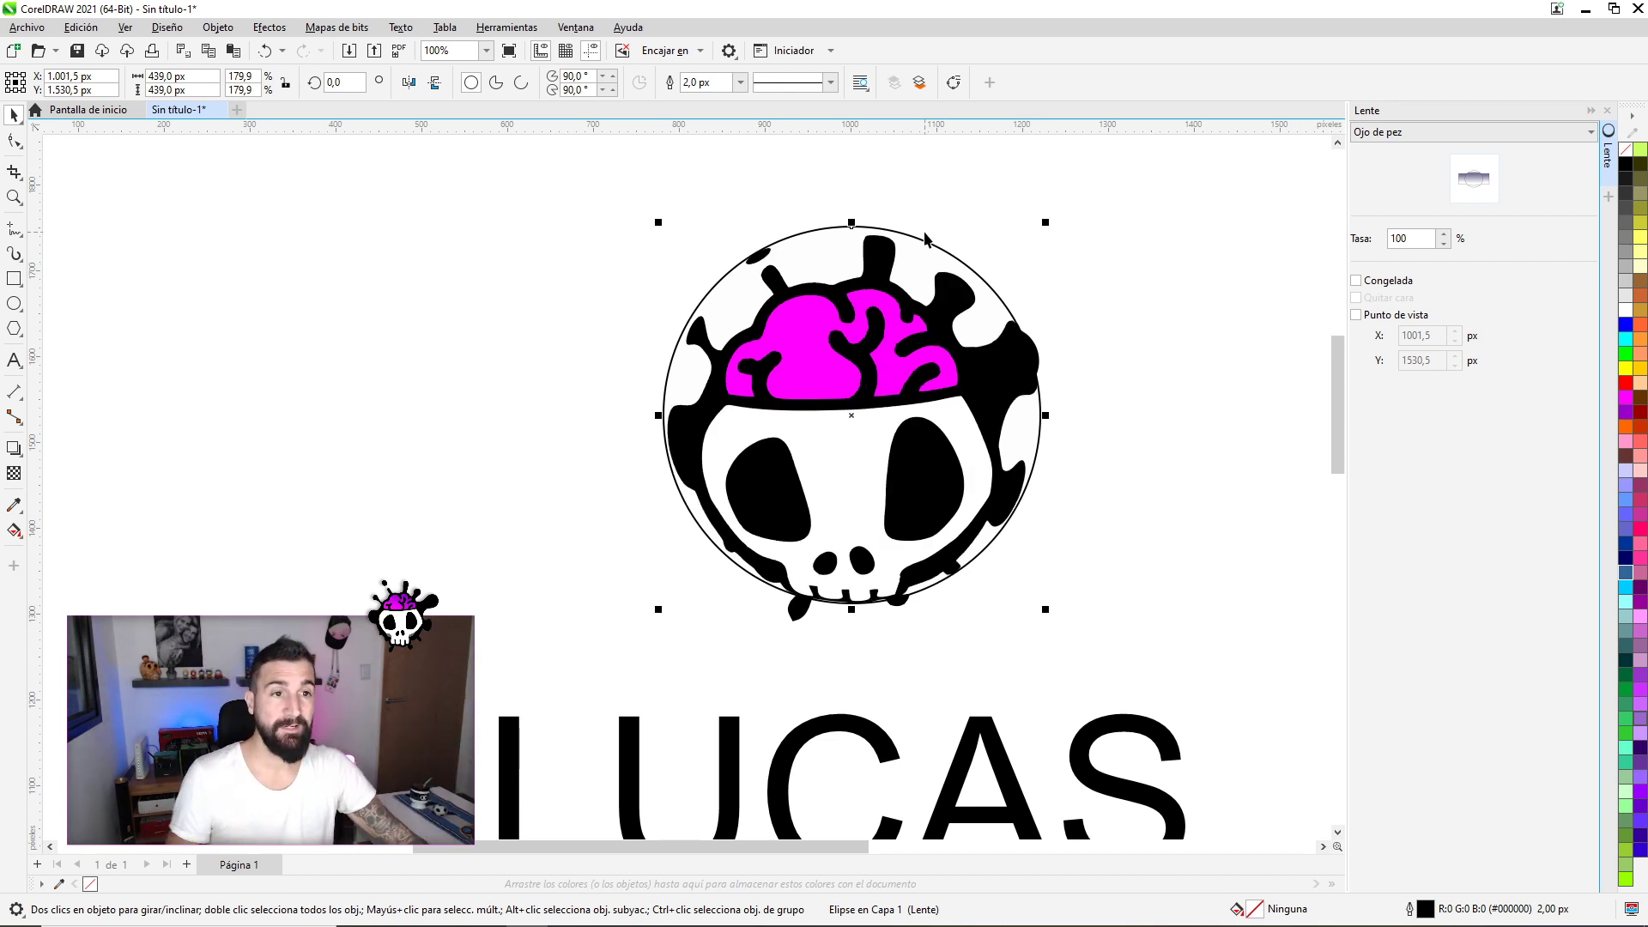
Send the lens circle behind the skull via Orden and shift it left and down.
{"action": "right_click", "coordinate": [921, 260]}
{"action": "mouse_move", "coordinate": [986, 539]}
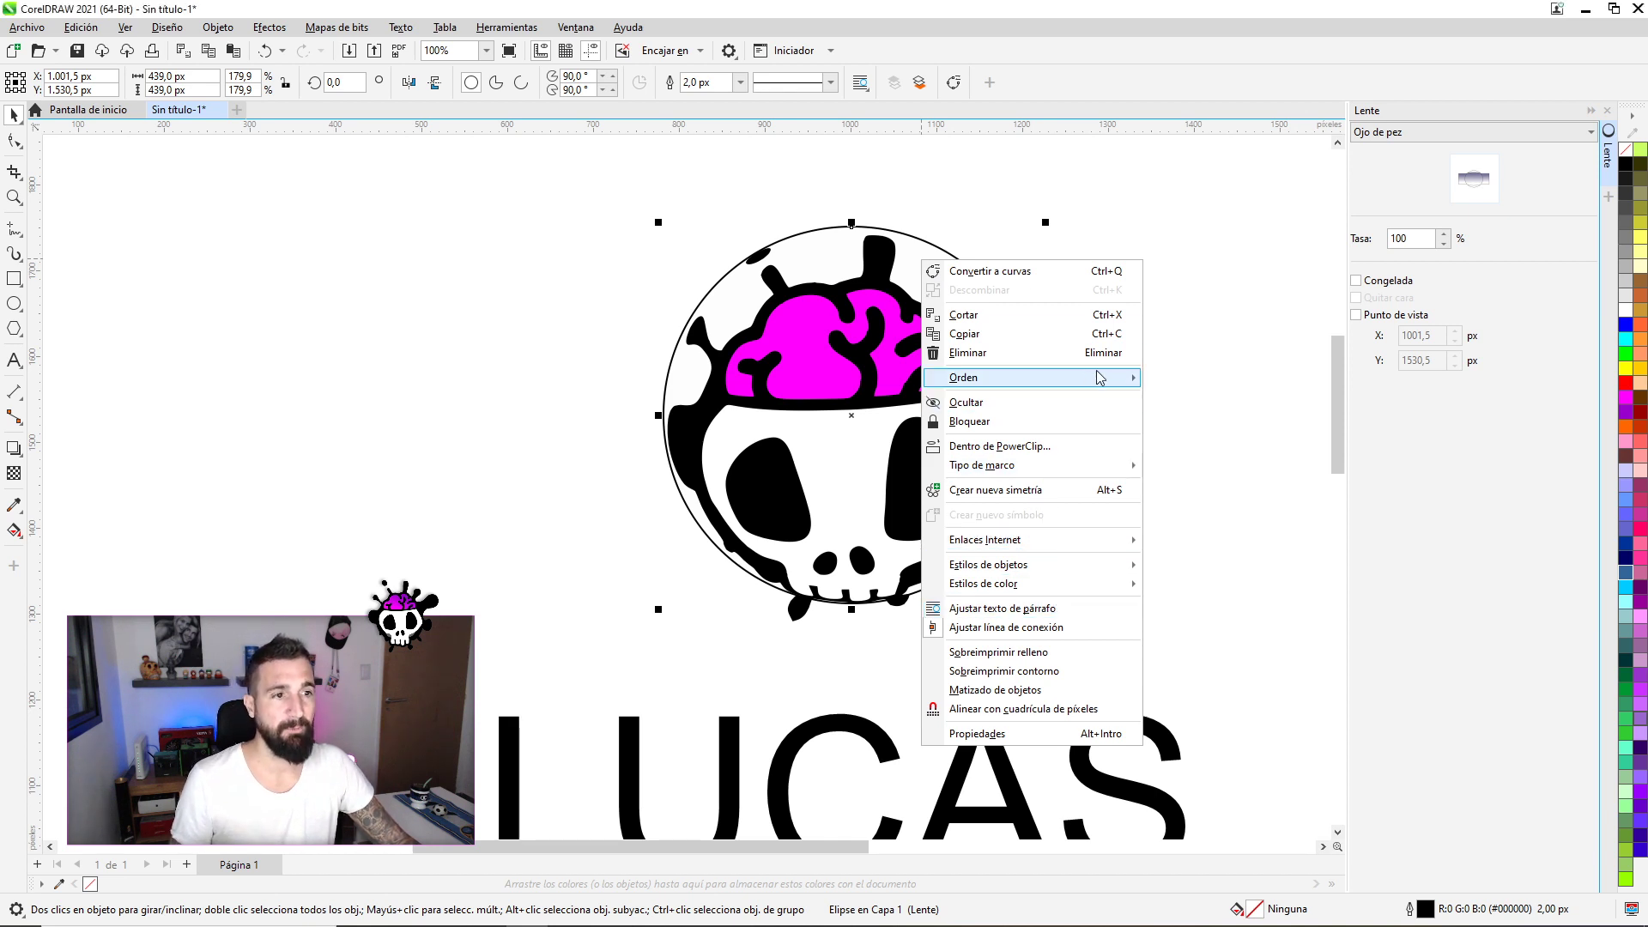
{"action": "left_click", "coordinate": [1233, 400]}
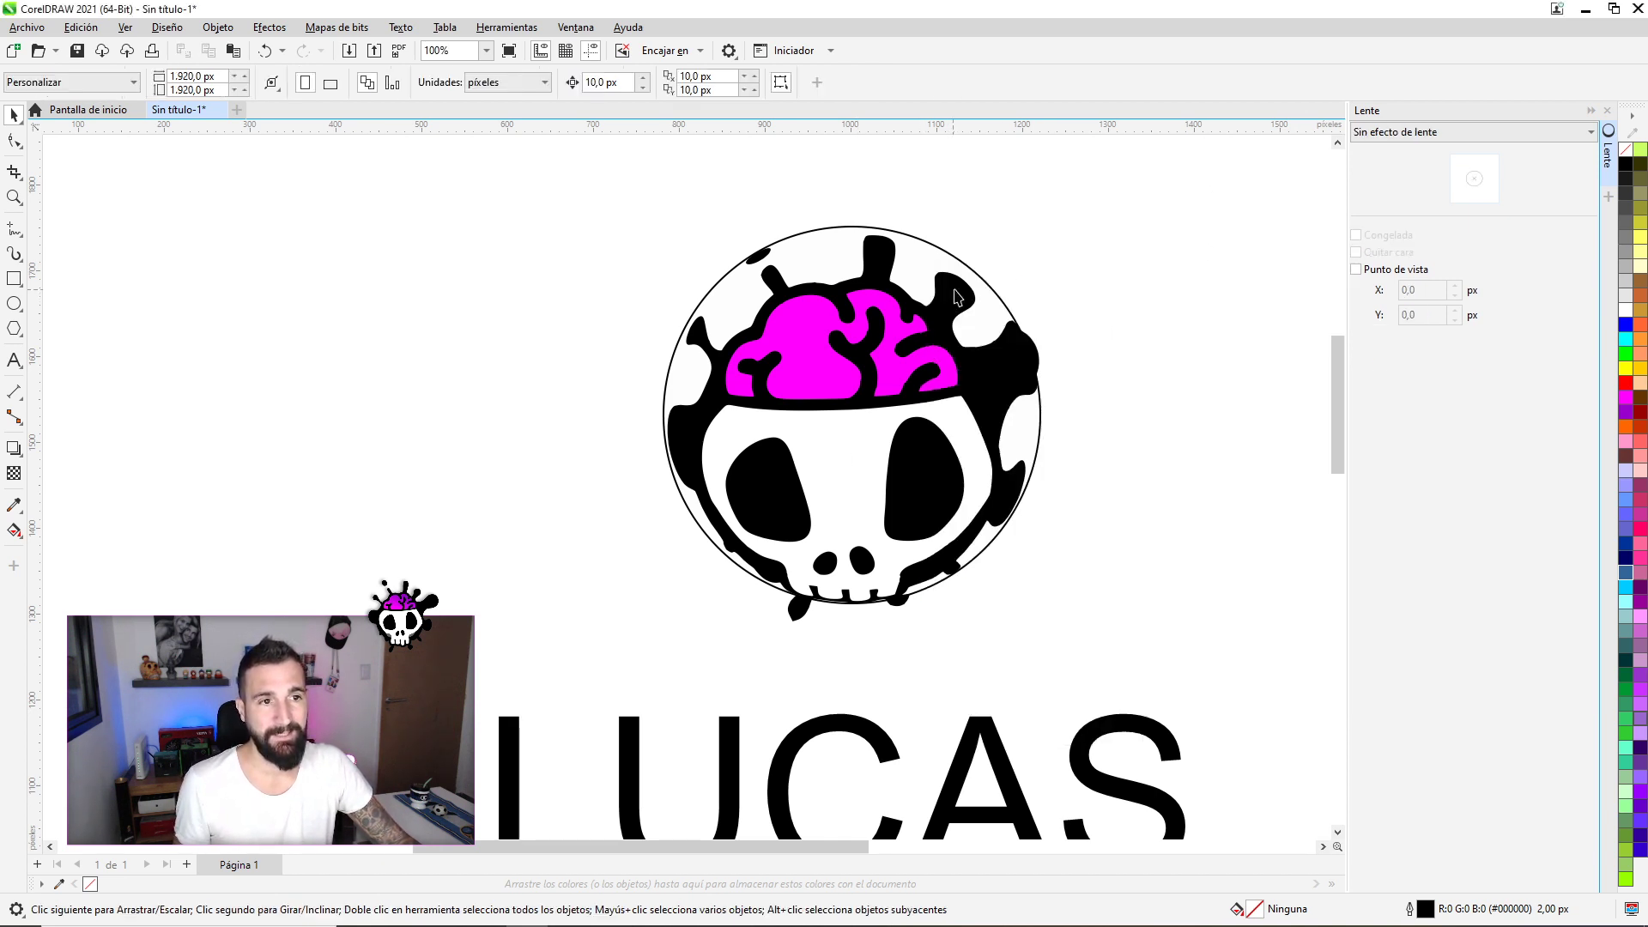
{"action": "left_click", "coordinate": [1036, 245]}
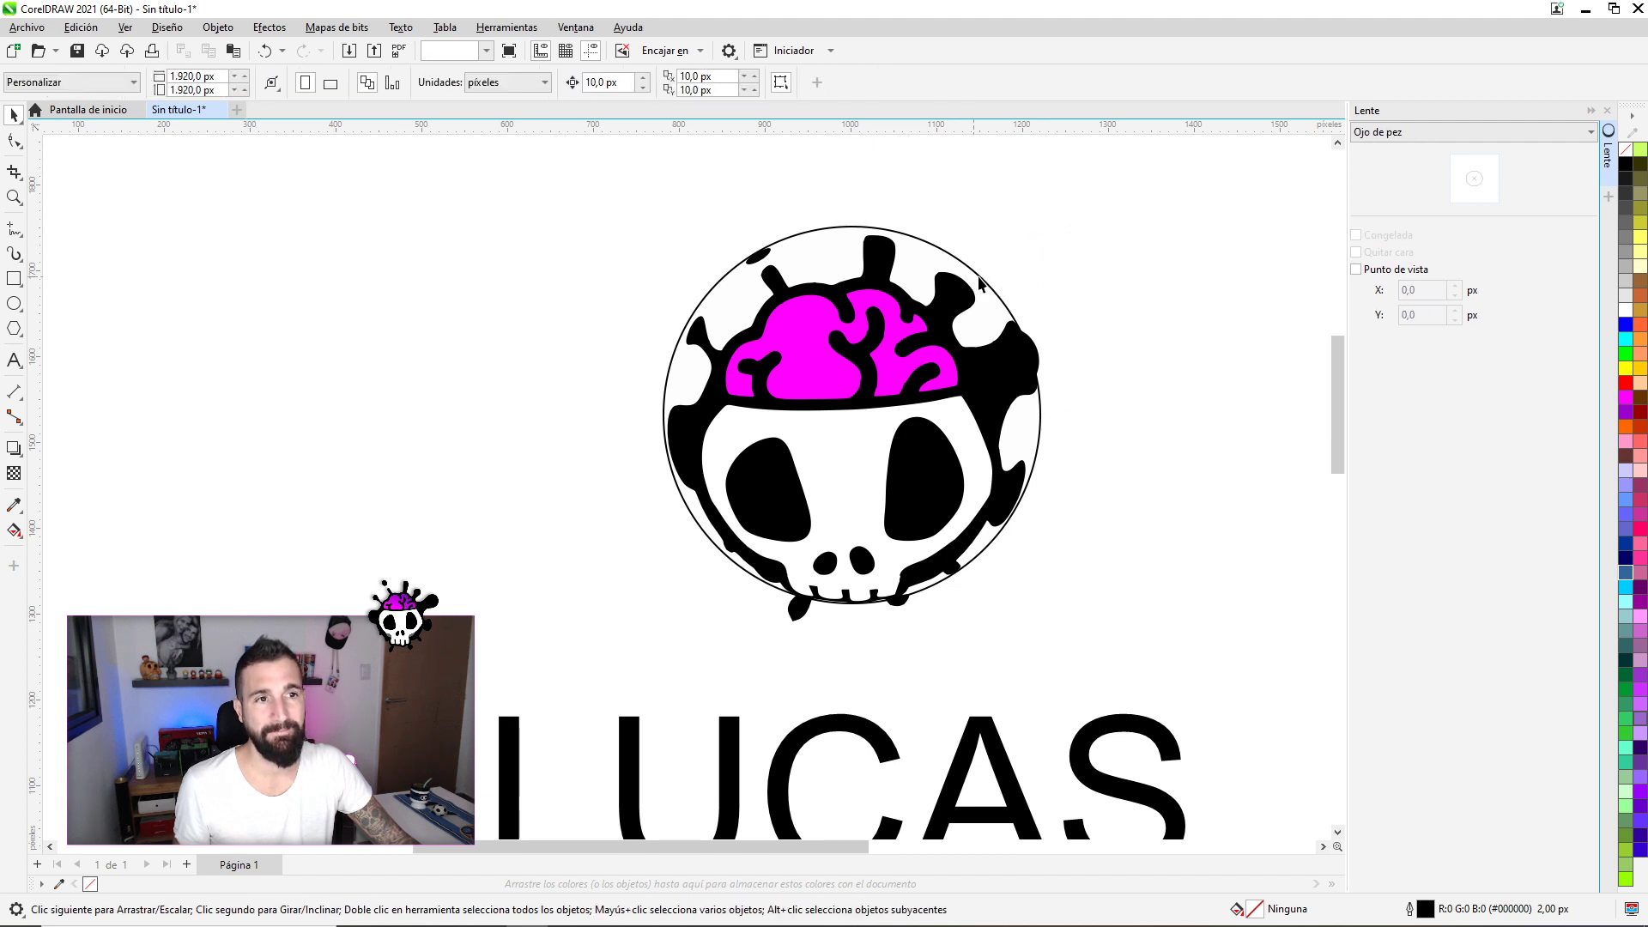
{"action": "left_click_drag", "start_coordinate": [986, 313], "coordinate": [863, 371]}
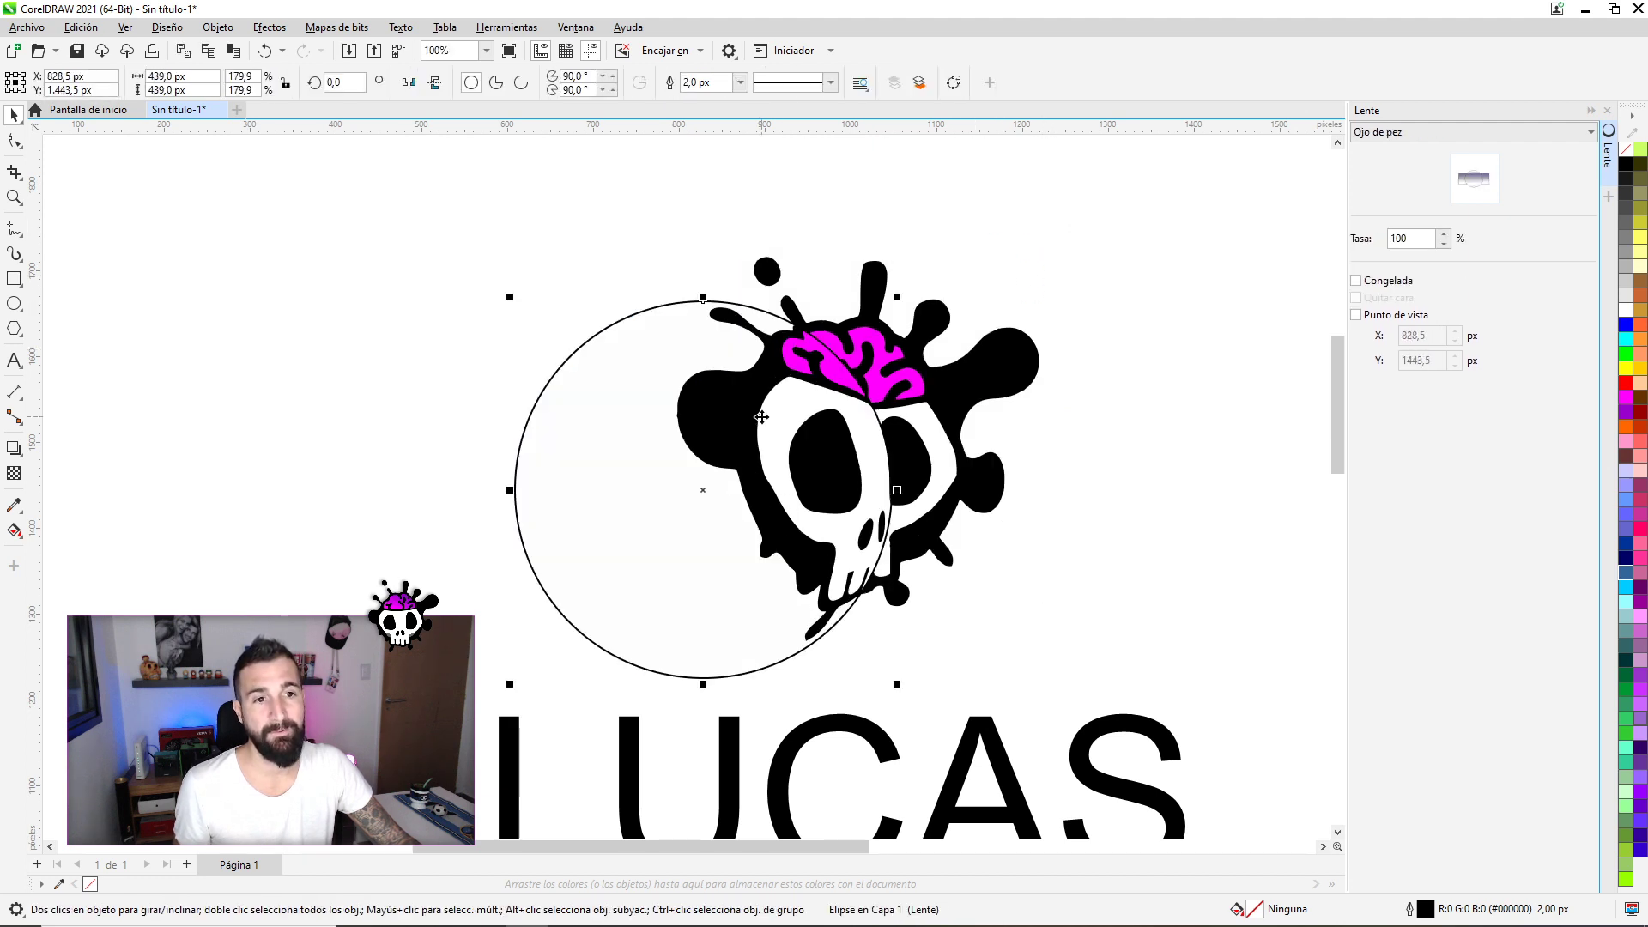
Set the lens circle's outline to none and drag it onto the C between U and A.
{"action": "right_click", "coordinate": [1630, 177]}
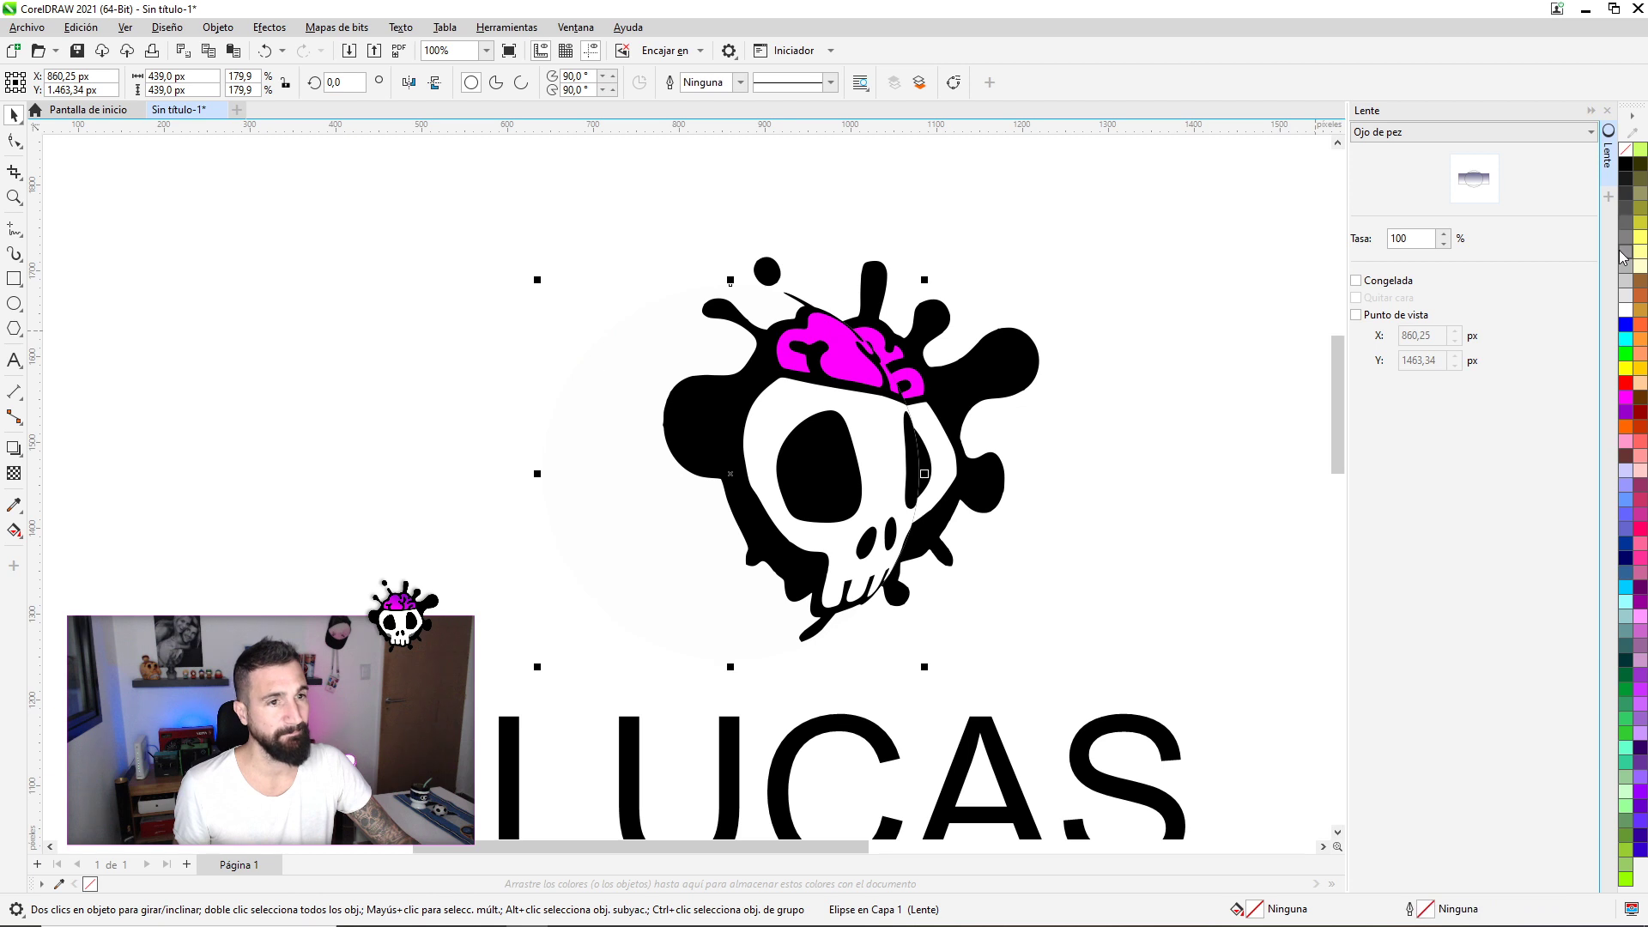
{"action": "mouse_move", "coordinate": [763, 418]}
{"action": "left_mouse_down"}
{"action": "mouse_move", "coordinate": [1023, 290]}
{"action": "mouse_move", "coordinate": [1019, 505]}
{"action": "mouse_move", "coordinate": [838, 495]}
{"action": "mouse_move", "coordinate": [995, 317]}
{"action": "left_mouse_up"}
{"action": "scroll", "coordinate": [966, 448], "scroll_direction": "down", "scroll_amount": 1}
{"action": "mouse_move", "coordinate": [932, 372]}
{"action": "left_mouse_down"}
{"action": "mouse_move", "coordinate": [917, 569]}
{"action": "mouse_move", "coordinate": [848, 703]}
{"action": "left_mouse_up"}
{"action": "mouse_move", "coordinate": [562, 214]}
{"action": "left_mouse_down"}
{"action": "mouse_move", "coordinate": [558, 306]}
{"action": "mouse_move", "coordinate": [858, 457]}
{"action": "left_mouse_up"}
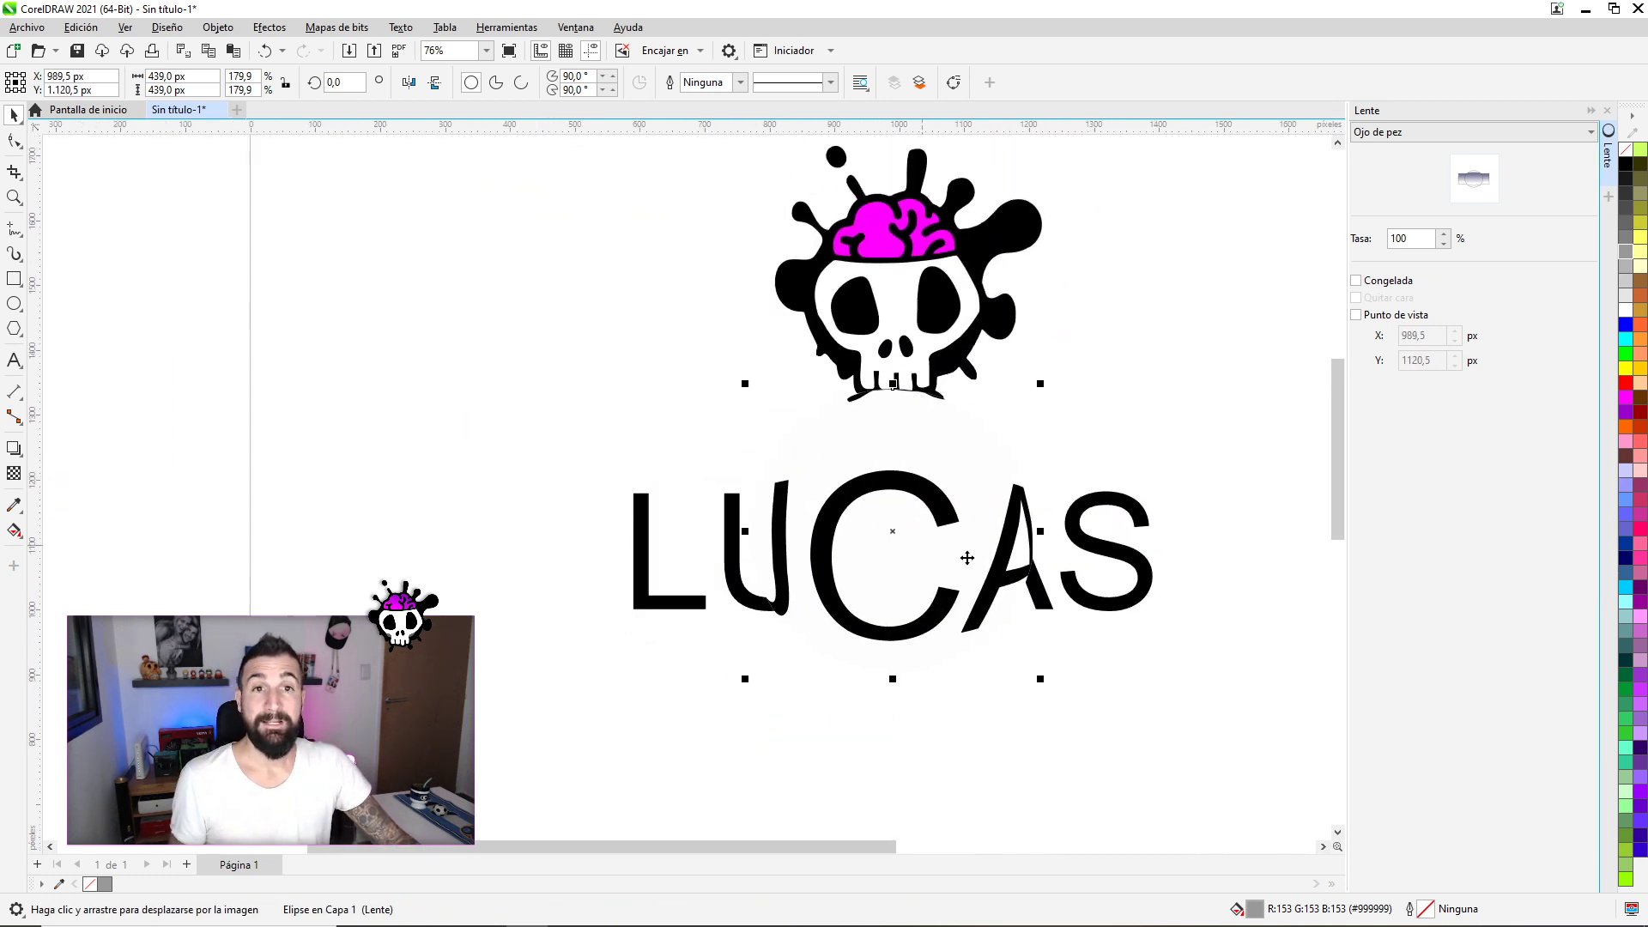
Shrink LUCAS to about 25 pt inside the lens and fill it magenta so it appears yellow.
{"action": "left_click", "coordinate": [1156, 520]}
{"action": "left_click_drag", "start_coordinate": [1142, 491], "coordinate": [1030, 482]}
{"action": "left_click", "coordinate": [895, 506]}
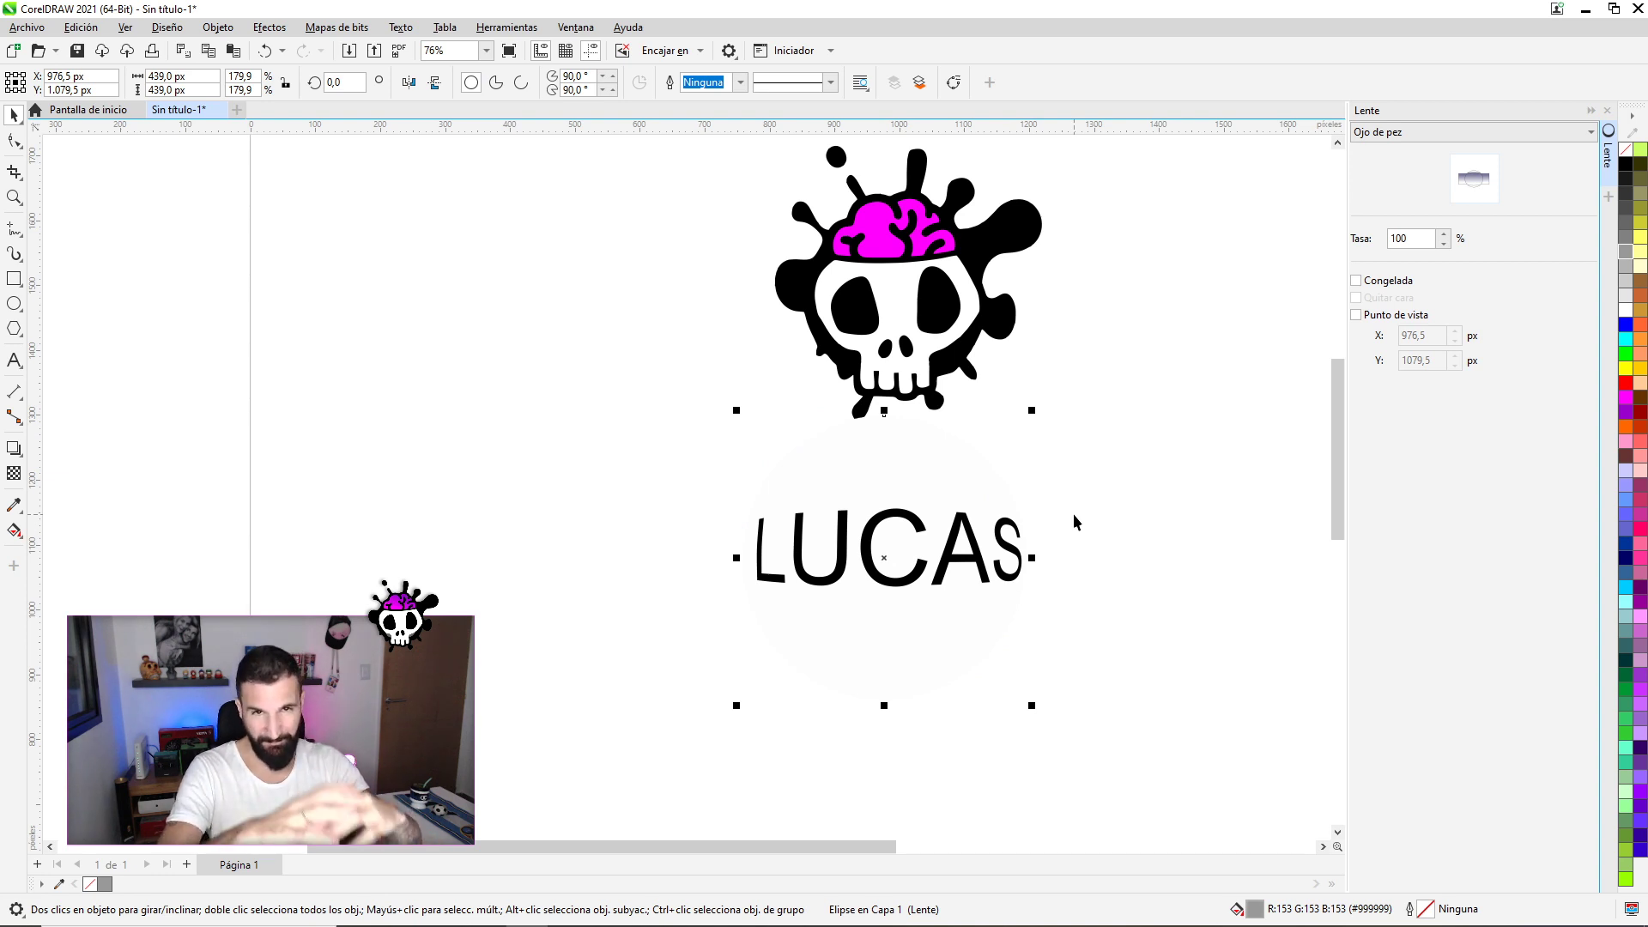
{"action": "left_click", "coordinate": [1049, 527]}
{"action": "left_click", "coordinate": [959, 524]}
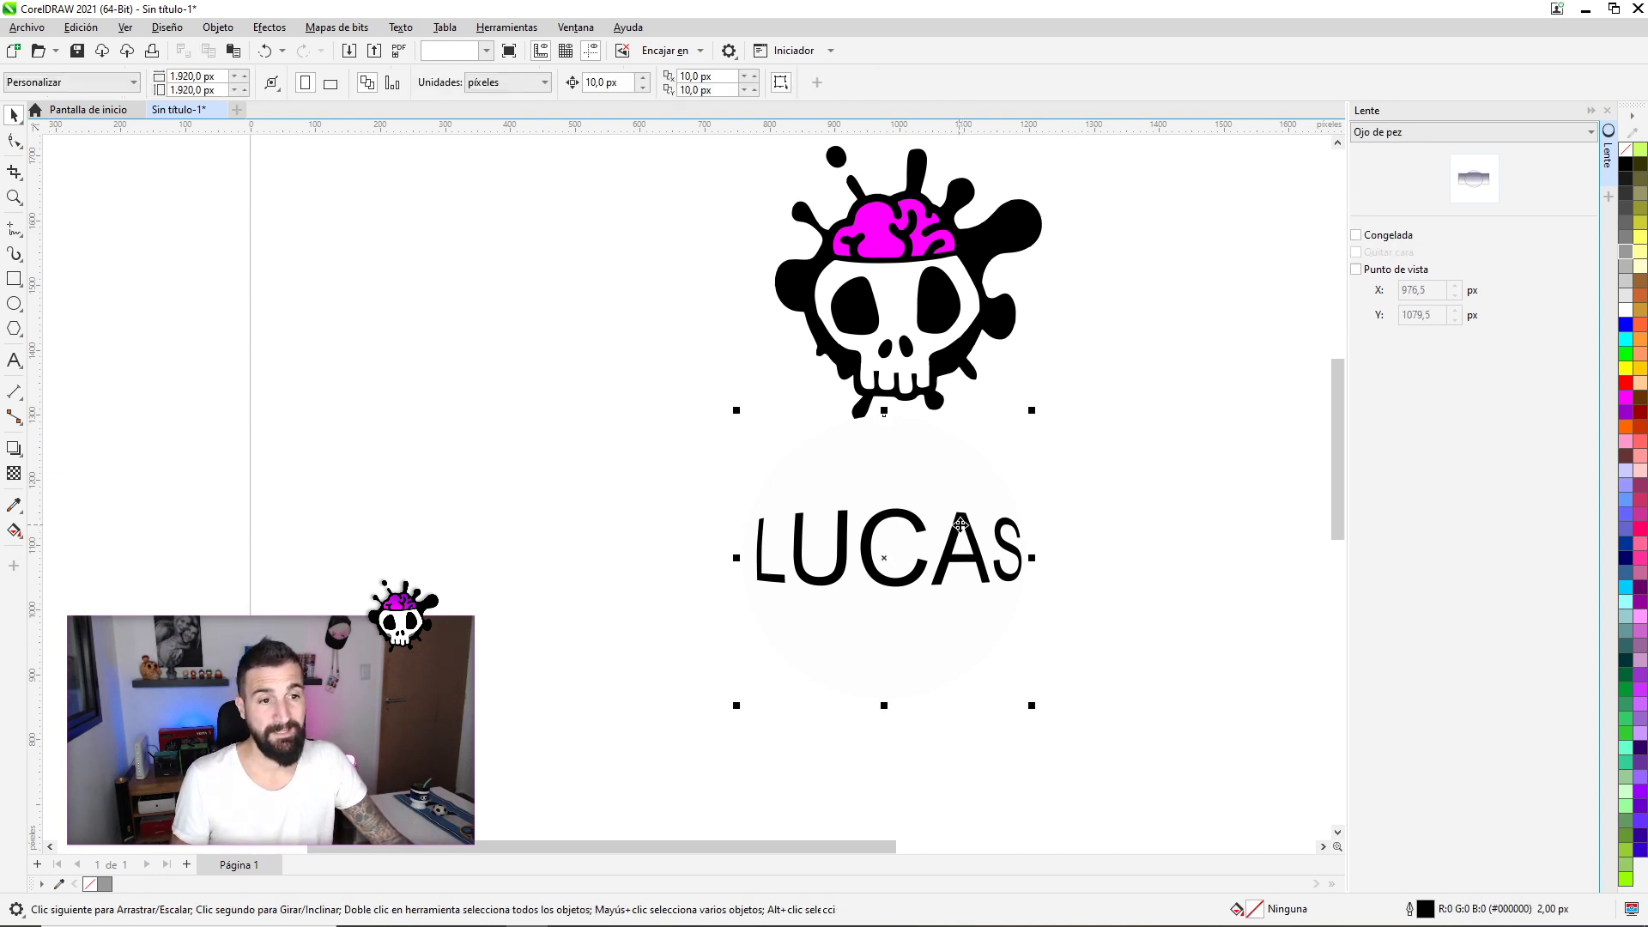
{"action": "left_click", "coordinate": [962, 516], "text": "alt"}
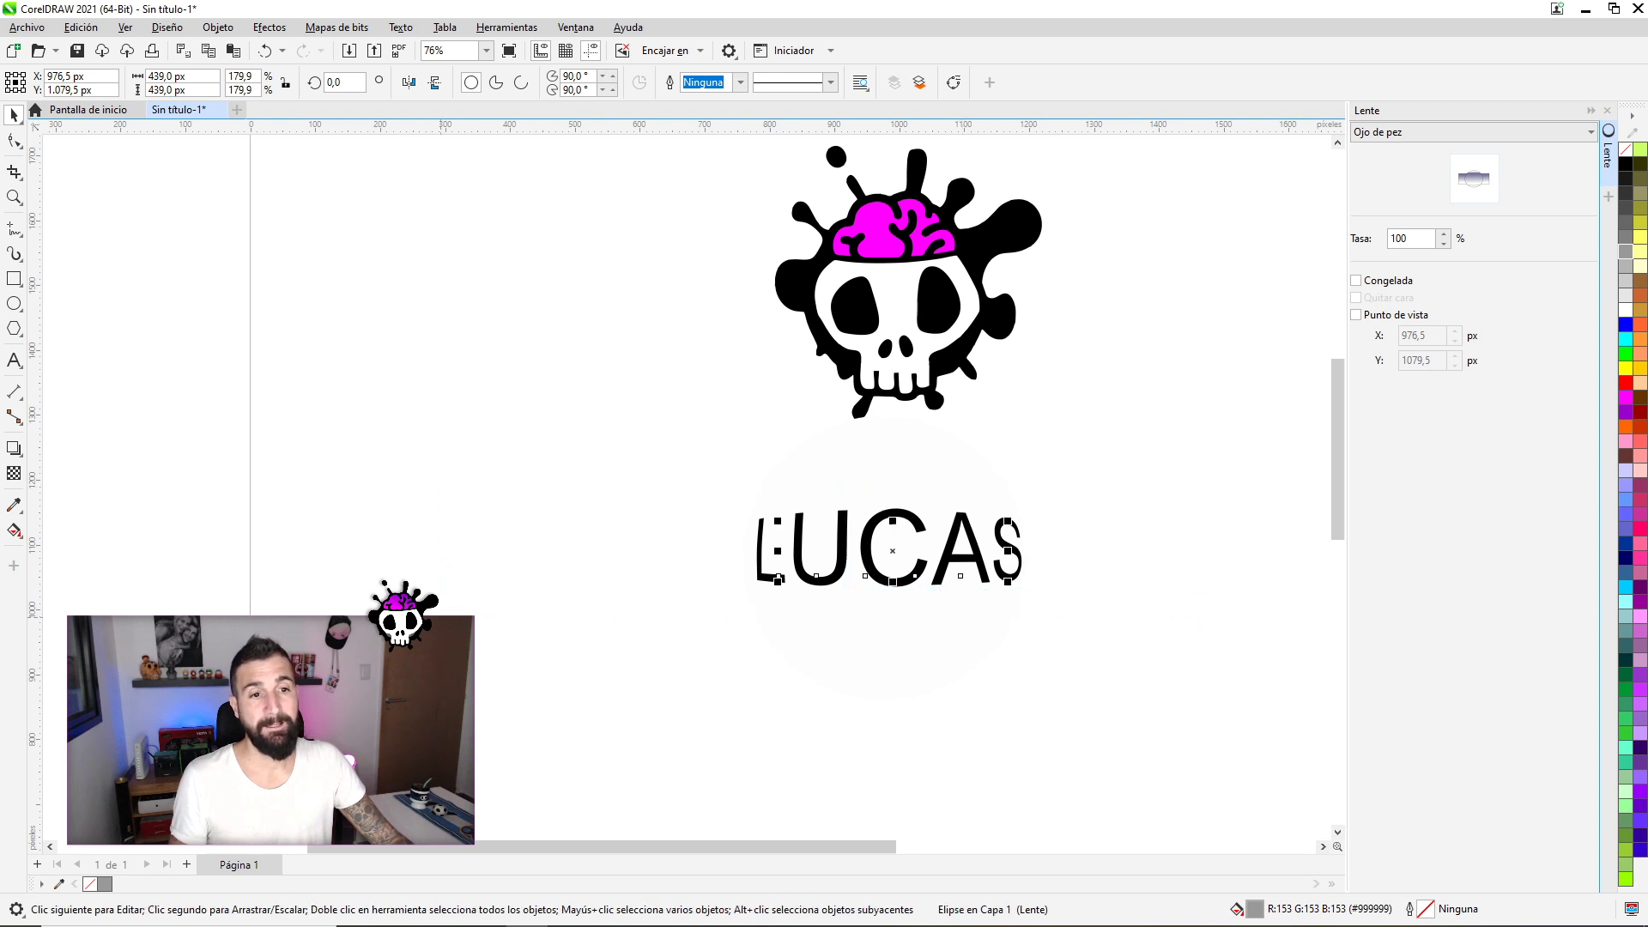
{"action": "left_click", "coordinate": [1624, 400]}
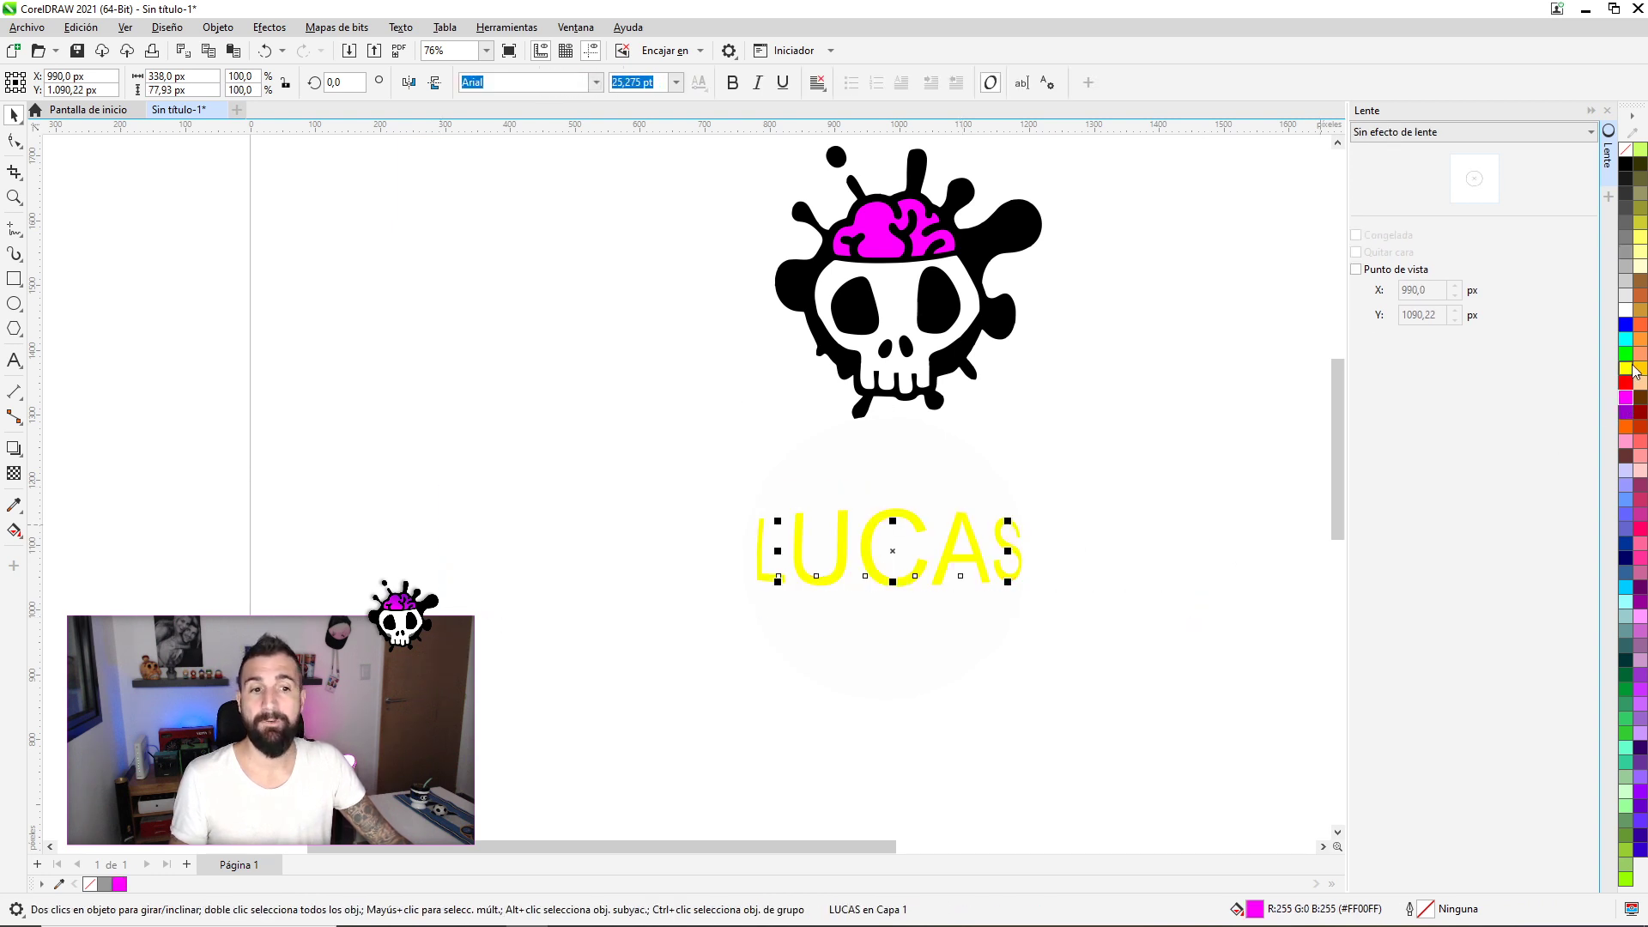